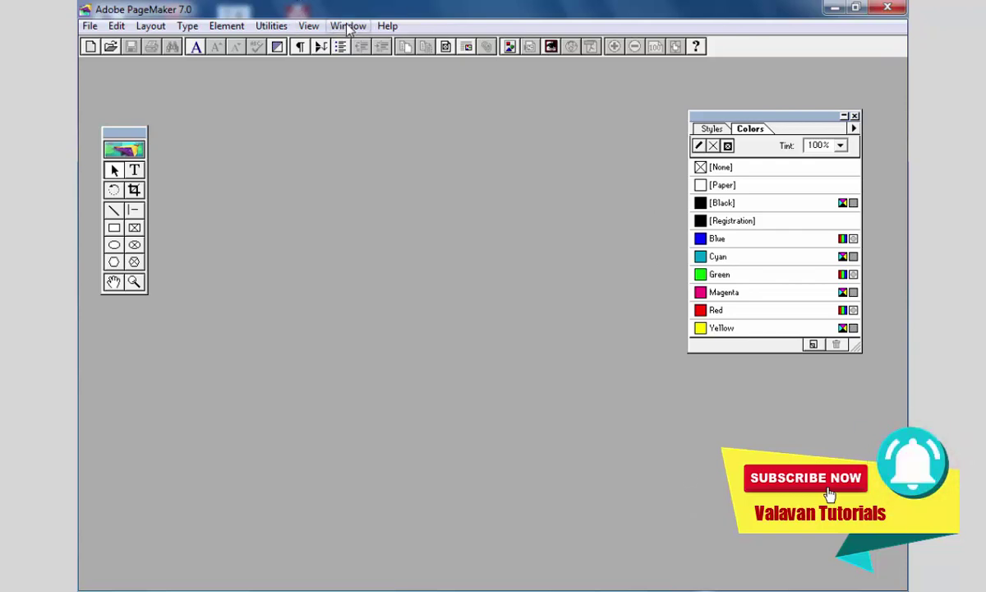
Create a new one-page A4 publication in tall orientation with the default 10 mm margins
{"action": "left_click", "coordinate": [91, 27]}
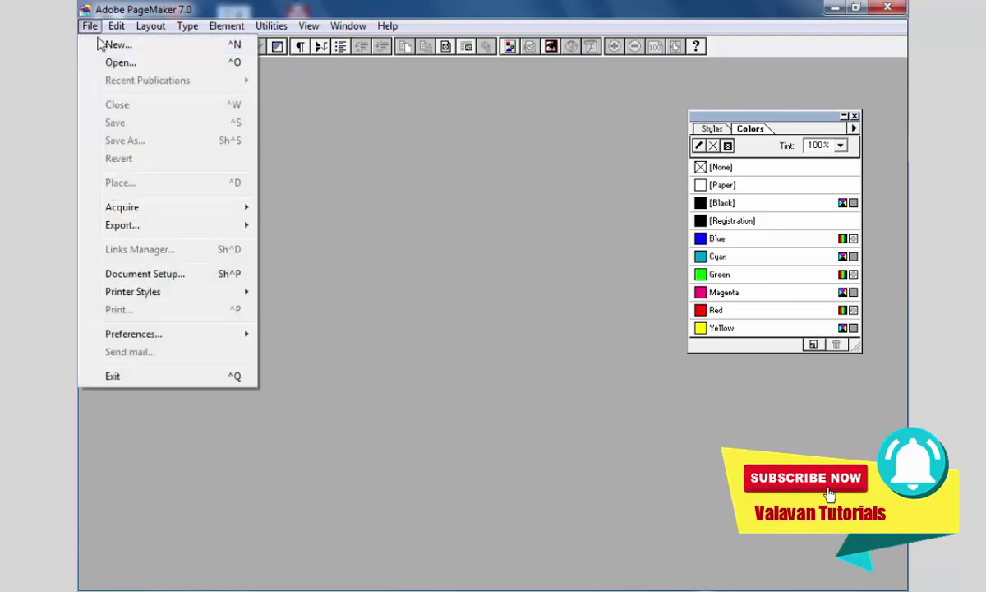
{"action": "left_click", "coordinate": [105, 45]}
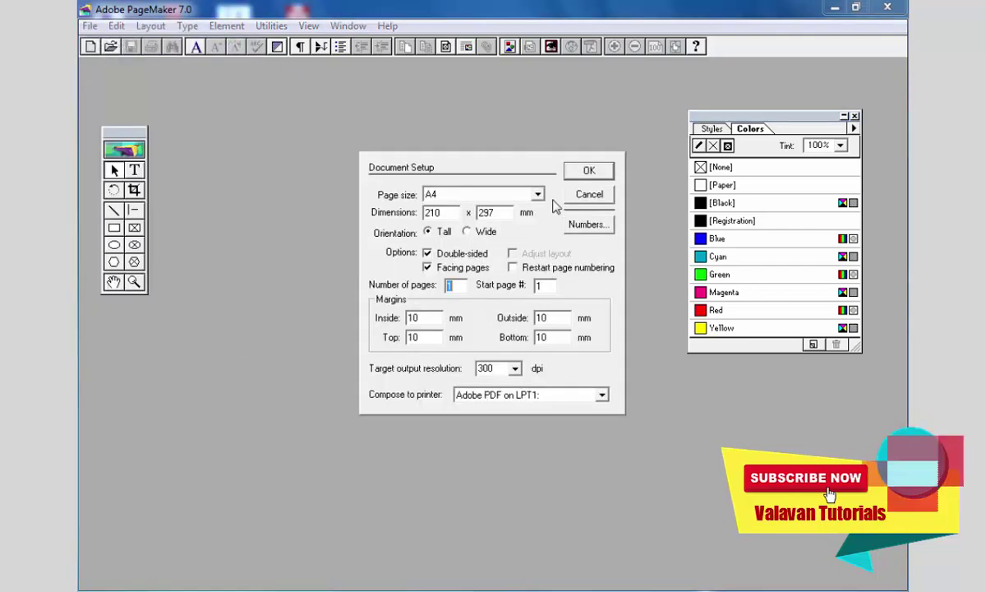
{"action": "left_click", "coordinate": [583, 174]}
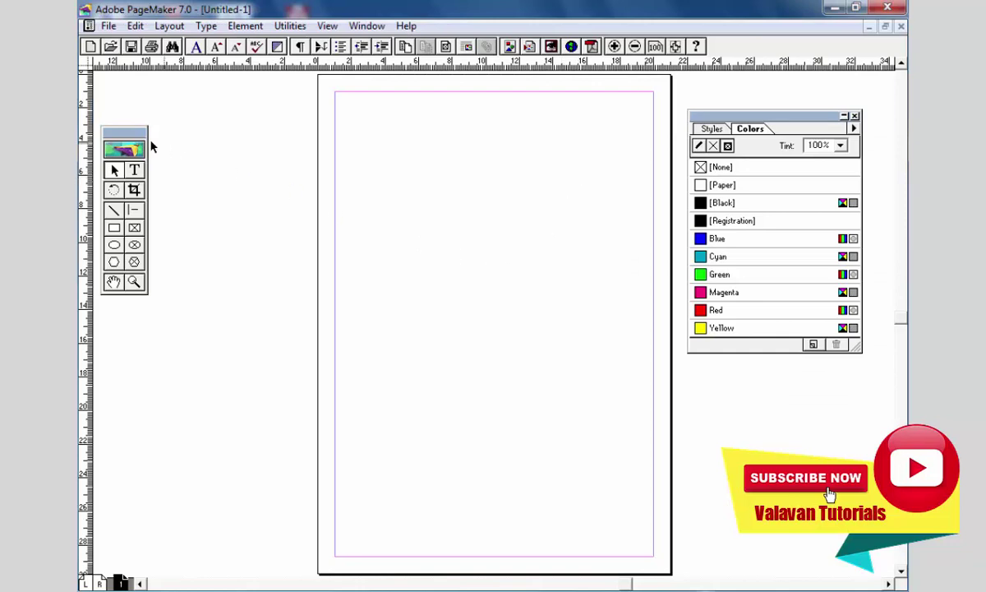
Reposition the toolbox and the Colors palette beside the page, checking the paragraph styles list before returning to the colors
{"action": "left_click_drag", "start_coordinate": [132, 132], "coordinate": [160, 133]}
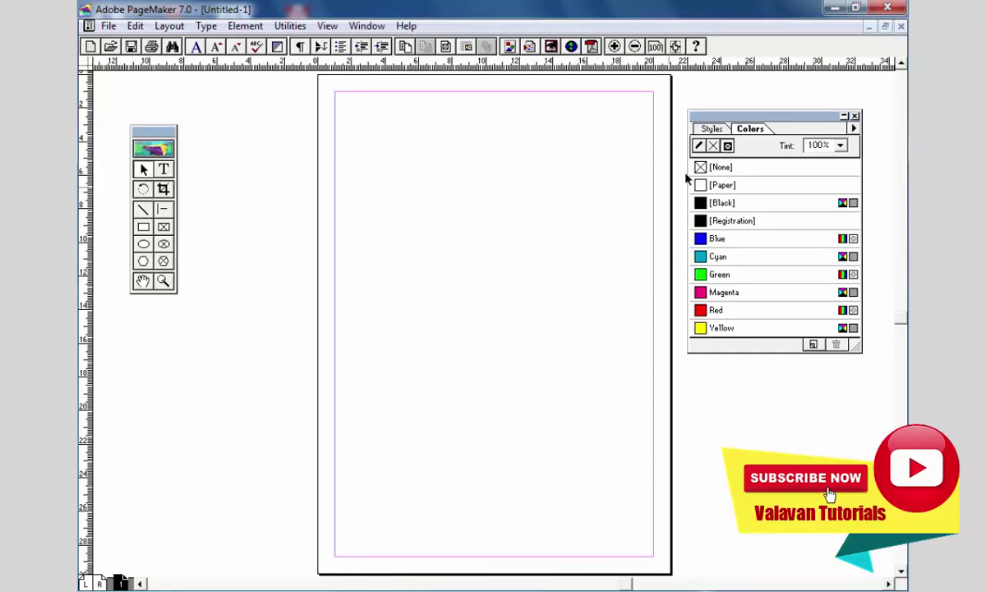
{"action": "left_click_drag", "start_coordinate": [712, 119], "coordinate": [704, 126]}
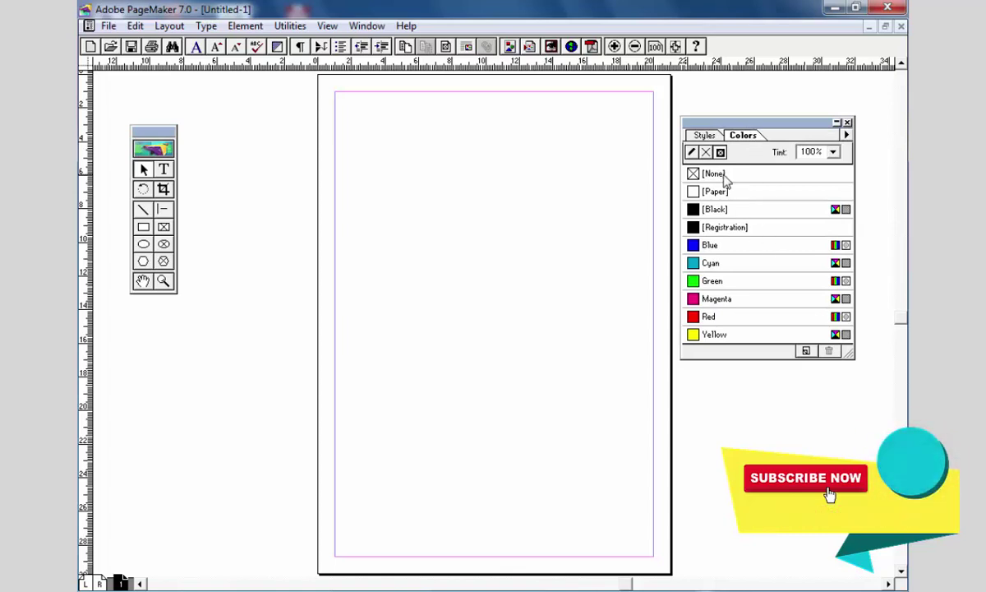
{"action": "left_click", "coordinate": [705, 138]}
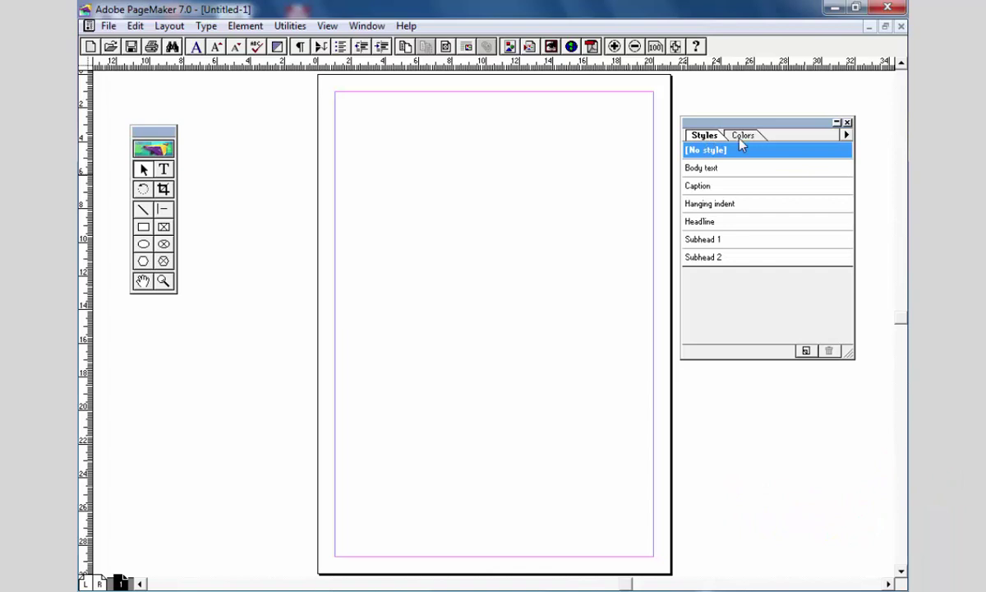
{"action": "left_click", "coordinate": [744, 137]}
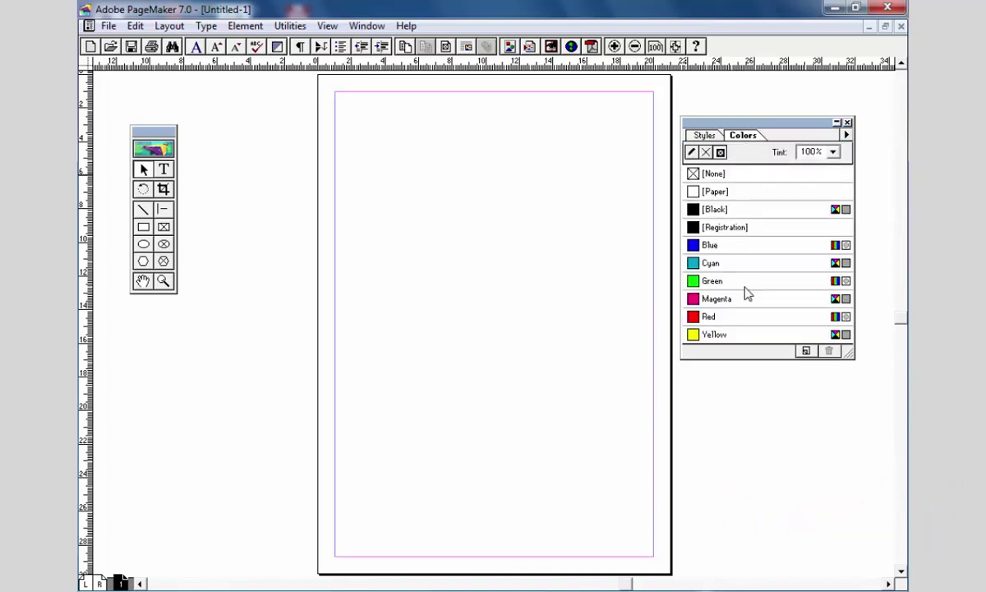
{"action": "left_click_drag", "start_coordinate": [153, 135], "coordinate": [147, 134]}
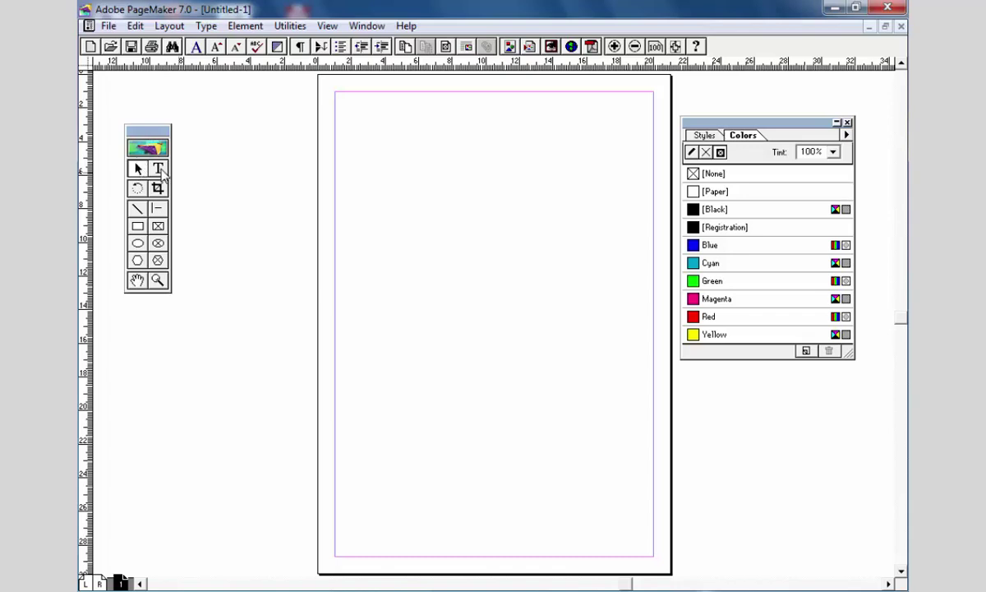
Add a short placeholder text block starting with "dsf" between the side margins and move it up to the top margin
{"action": "left_click", "coordinate": [160, 170]}
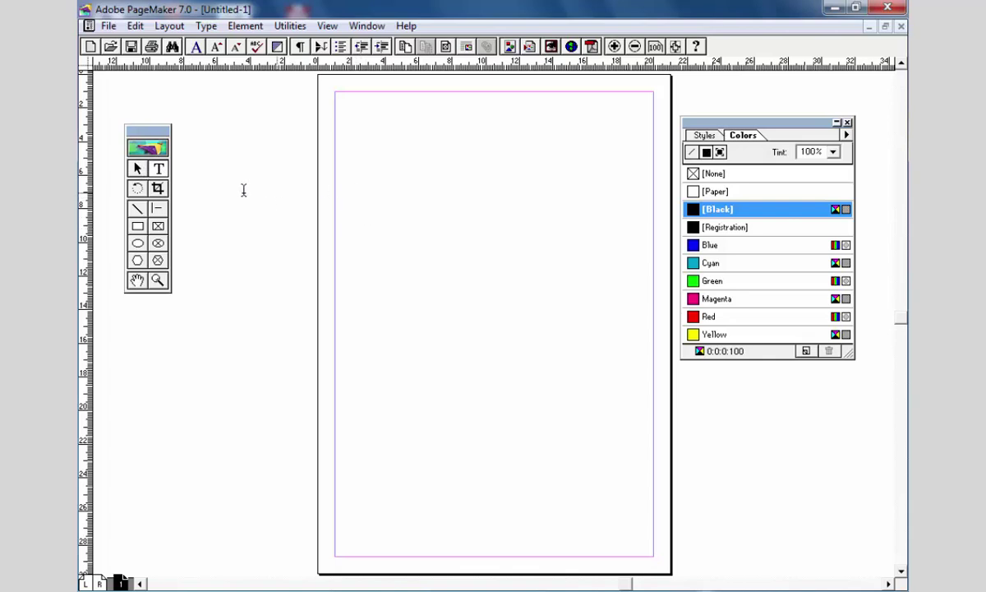
{"action": "left_click_drag", "start_coordinate": [335, 176], "coordinate": [651, 364]}
{"action": "type", "text": "dsf"}
{"action": "left_click", "coordinate": [137, 168]}
{"action": "left_click", "coordinate": [355, 187]}
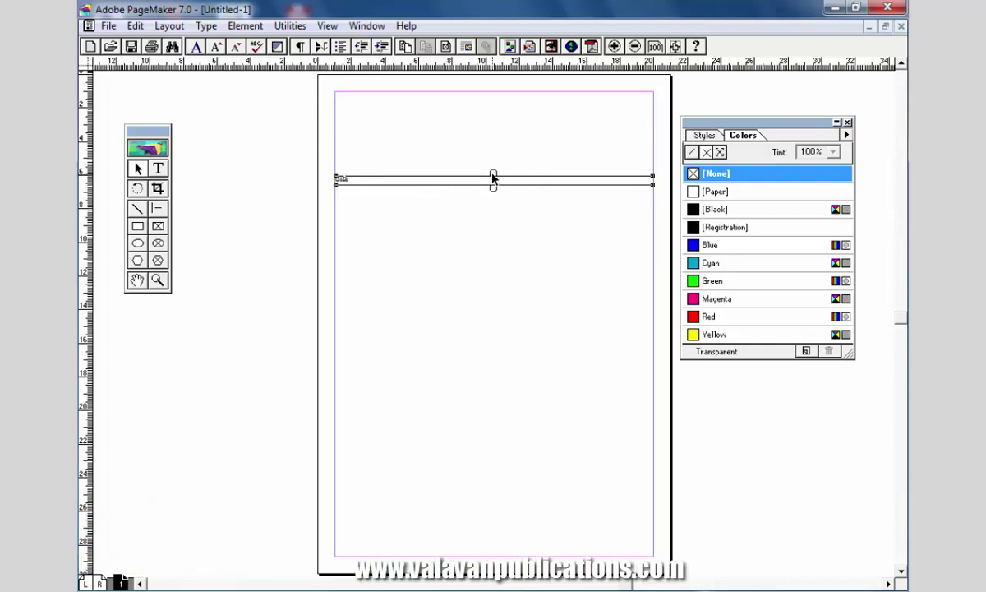
{"action": "left_click_drag", "start_coordinate": [493, 176], "coordinate": [494, 247]}
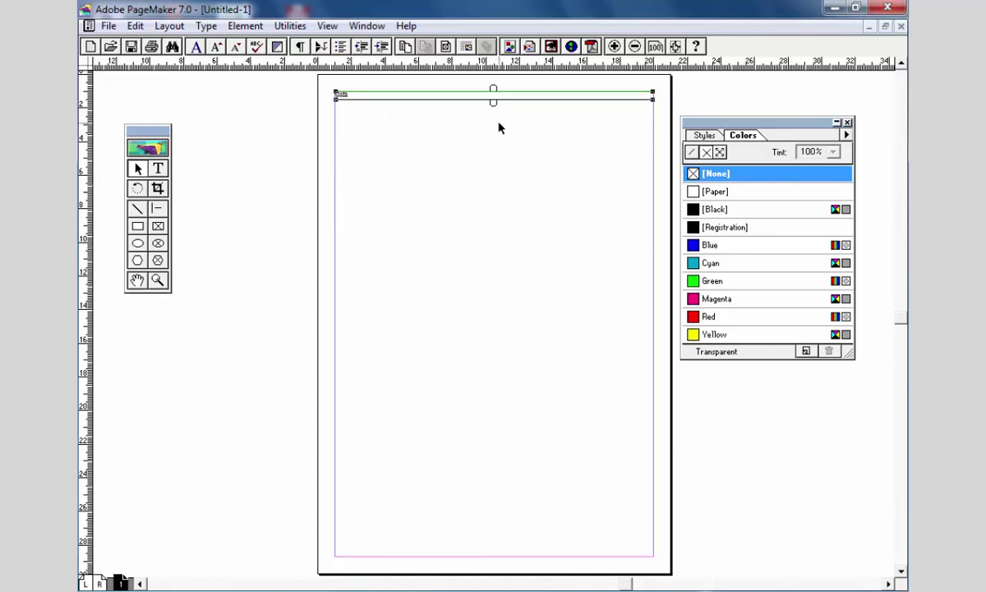
Extend the placeholder text and move its block down from the top margin, aligned with the left margin about 4.5 cm below the page top
{"action": "left_click", "coordinate": [138, 169]}
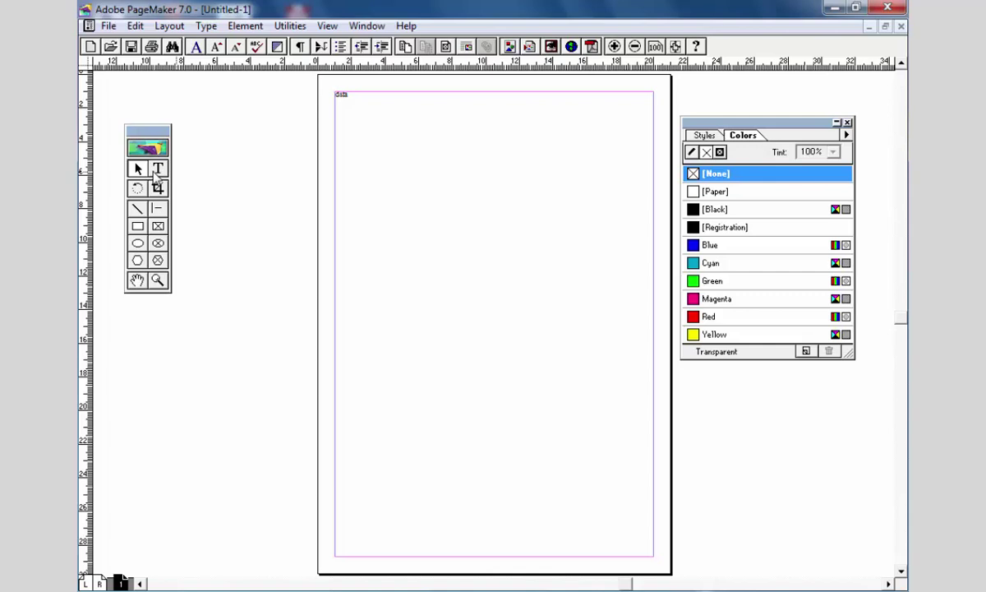
{"action": "left_click", "coordinate": [158, 169]}
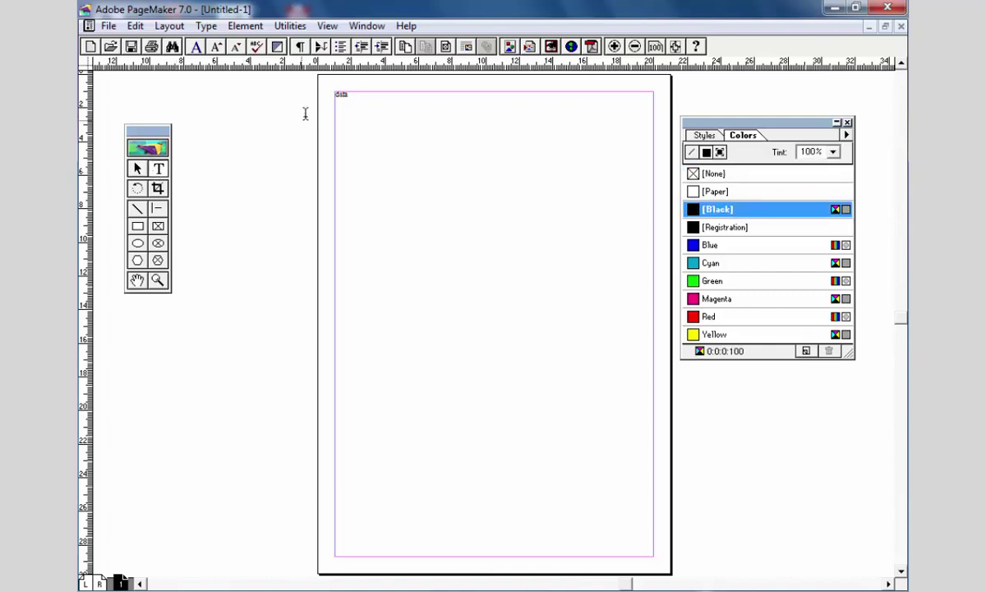
{"action": "left_click", "coordinate": [137, 169]}
{"action": "left_click", "coordinate": [357, 96]}
{"action": "left_click_drag", "start_coordinate": [358, 96], "coordinate": [444, 224]}
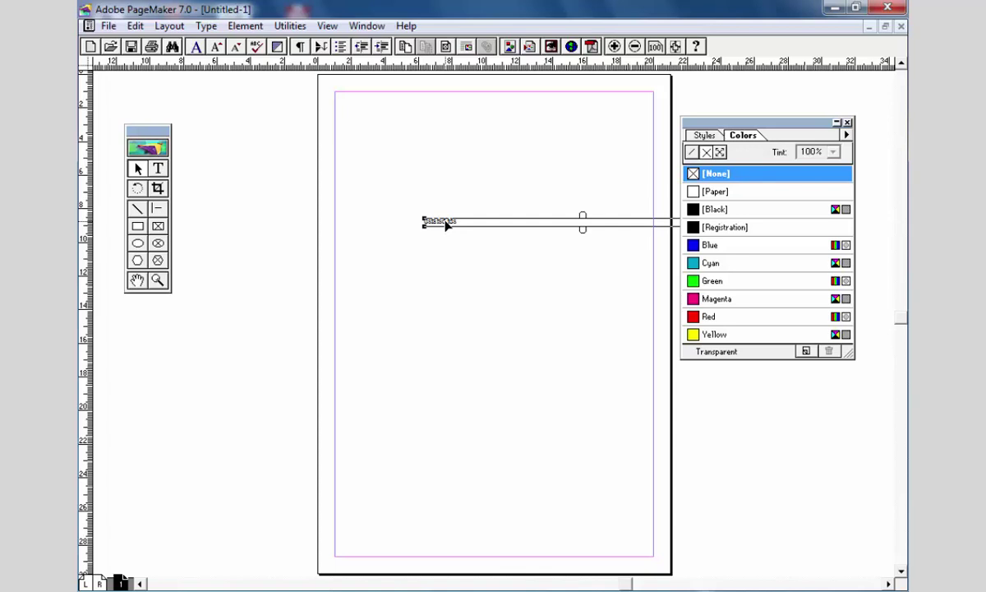
{"action": "left_click_drag", "start_coordinate": [443, 223], "coordinate": [359, 154]}
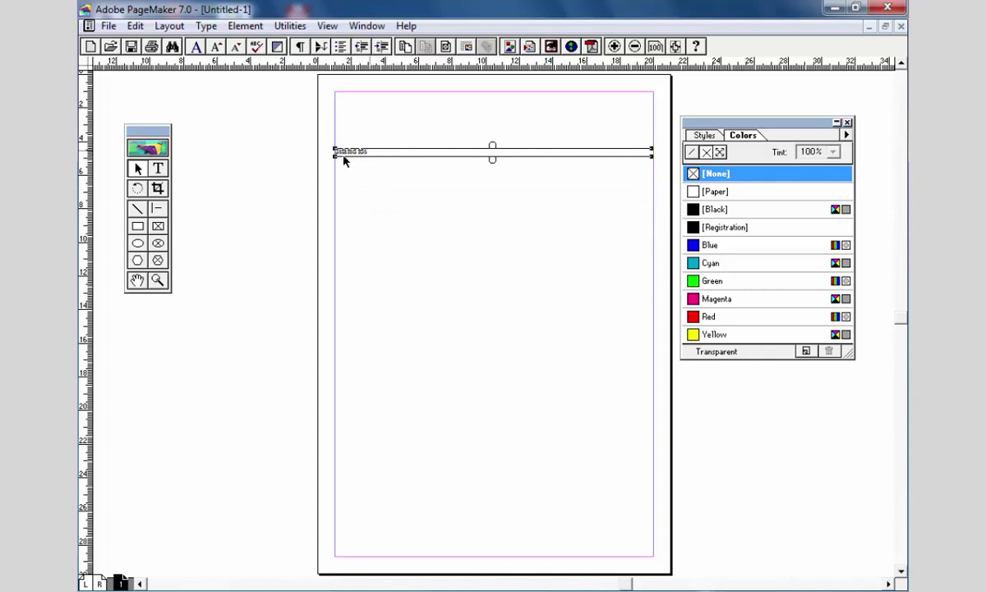
Add a second text block reading "fdasdfasd" below the first one and move it just above the first block
{"action": "left_click", "coordinate": [158, 169]}
{"action": "left_click", "coordinate": [336, 198]}
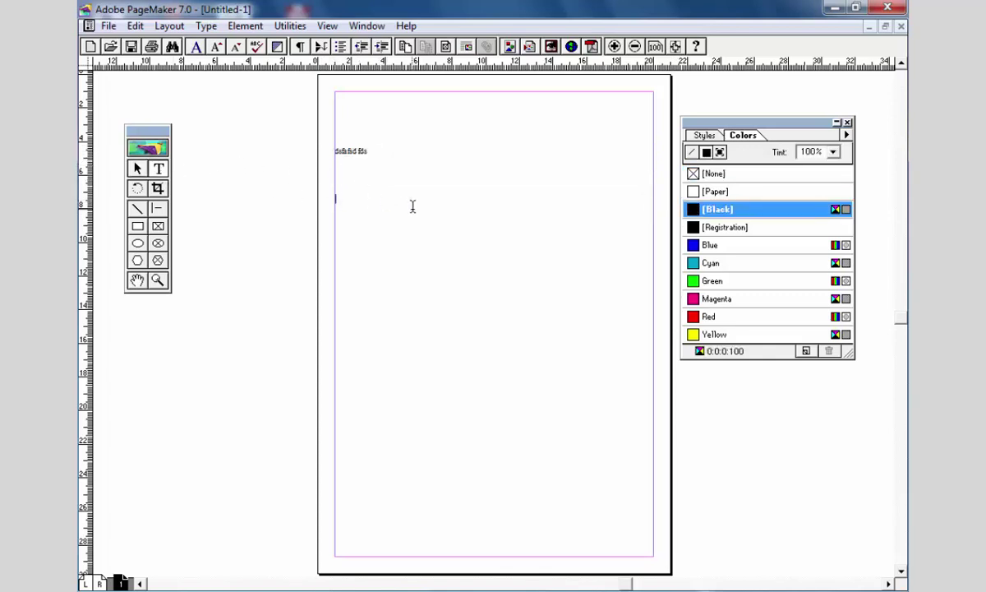
{"action": "type", "text": "fdasdfasd"}
{"action": "left_click", "coordinate": [138, 169]}
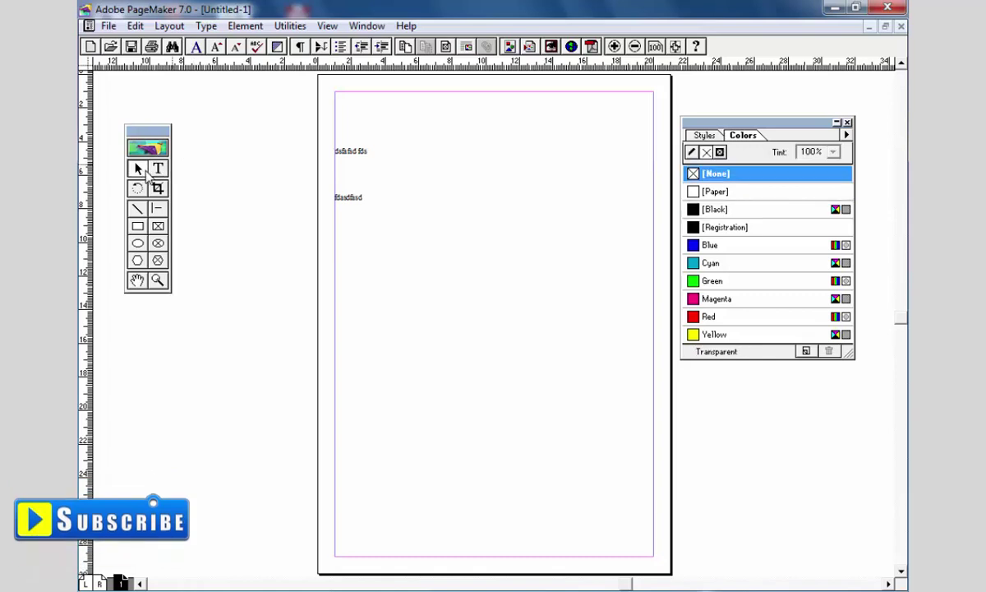
{"action": "left_click", "coordinate": [347, 201]}
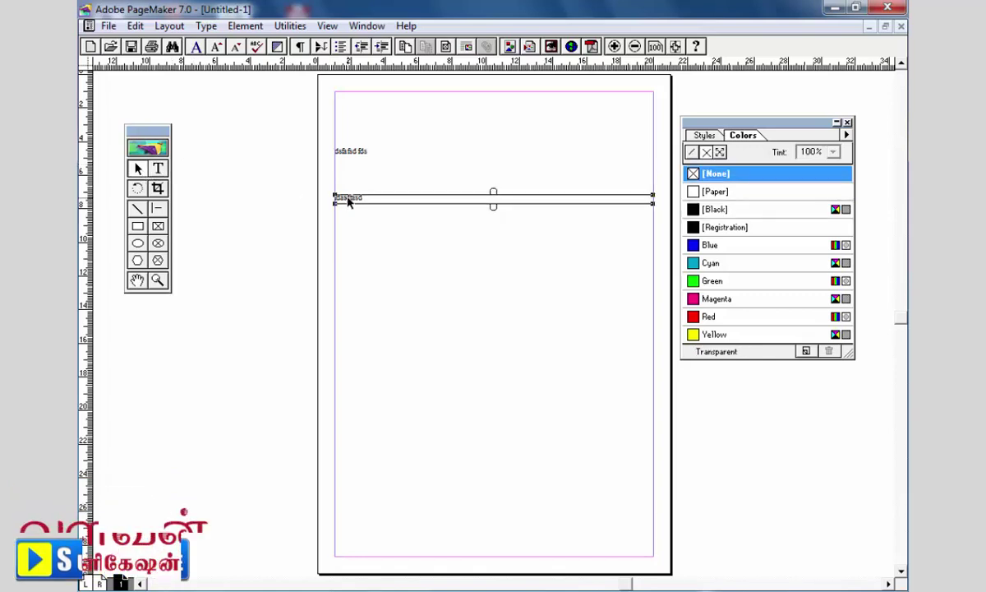
{"action": "left_click_drag", "start_coordinate": [353, 198], "coordinate": [374, 127]}
{"action": "left_click", "coordinate": [443, 219]}
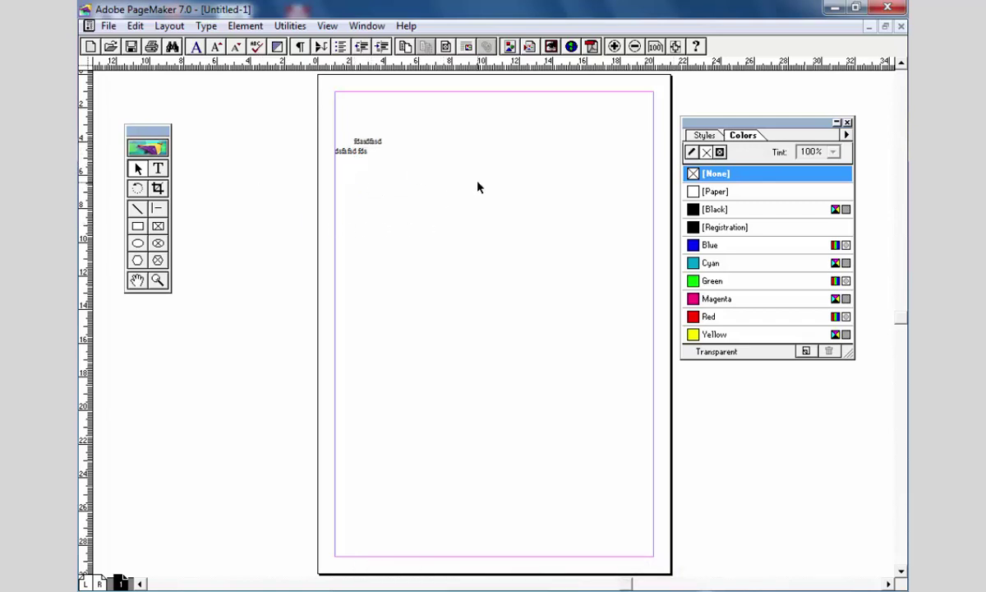
Move the second text block back below the first one, and delete both text blocks from the page
{"action": "left_click", "coordinate": [366, 144]}
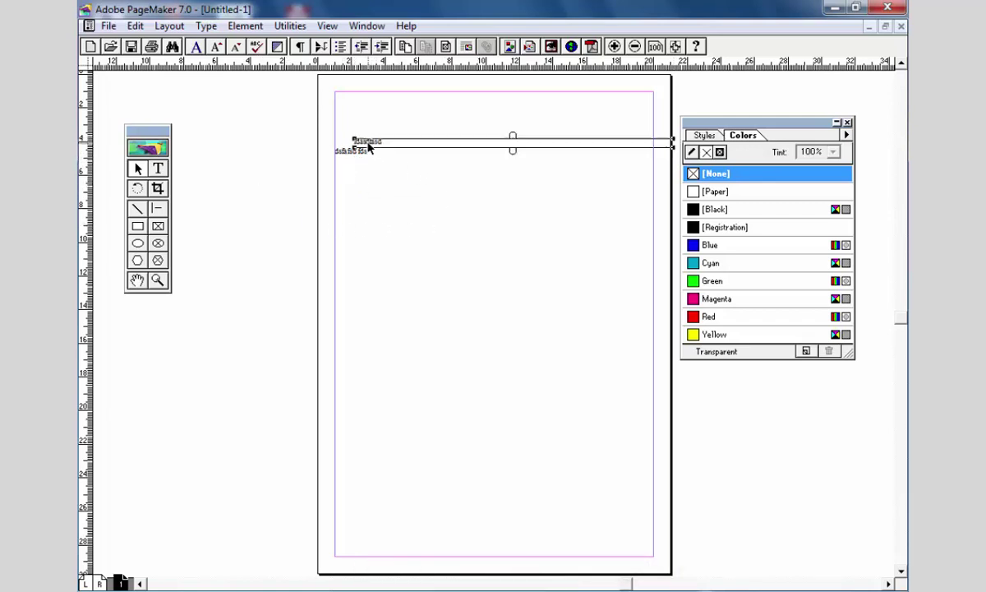
{"action": "left_click", "coordinate": [354, 152]}
{"action": "left_click", "coordinate": [410, 146], "text": "shift"}
{"action": "left_click_drag", "start_coordinate": [411, 151], "coordinate": [376, 209]}
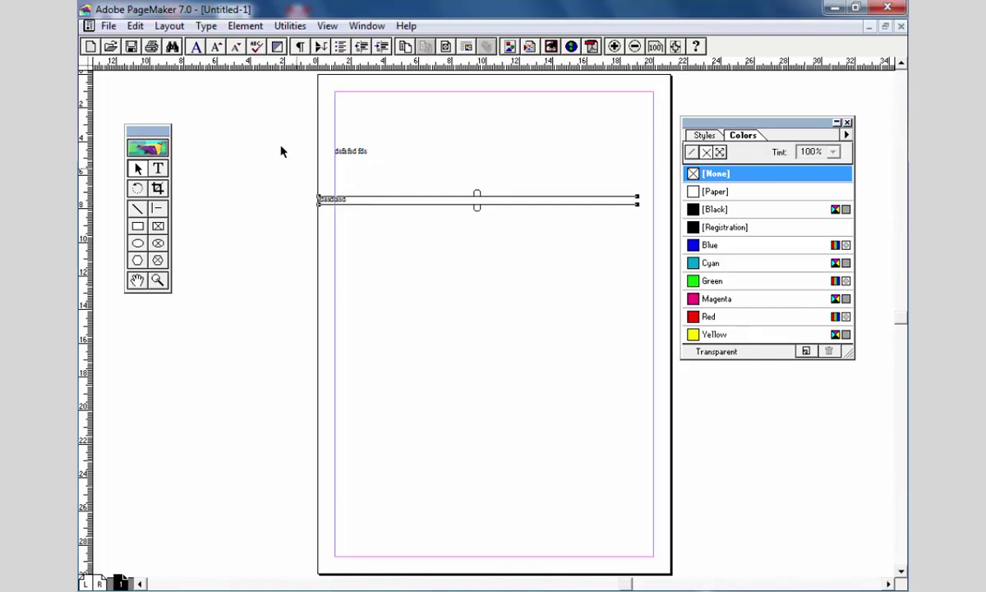
{"action": "left_click_drag", "start_coordinate": [284, 126], "coordinate": [678, 263]}
{"action": "key", "text": "Delete"}
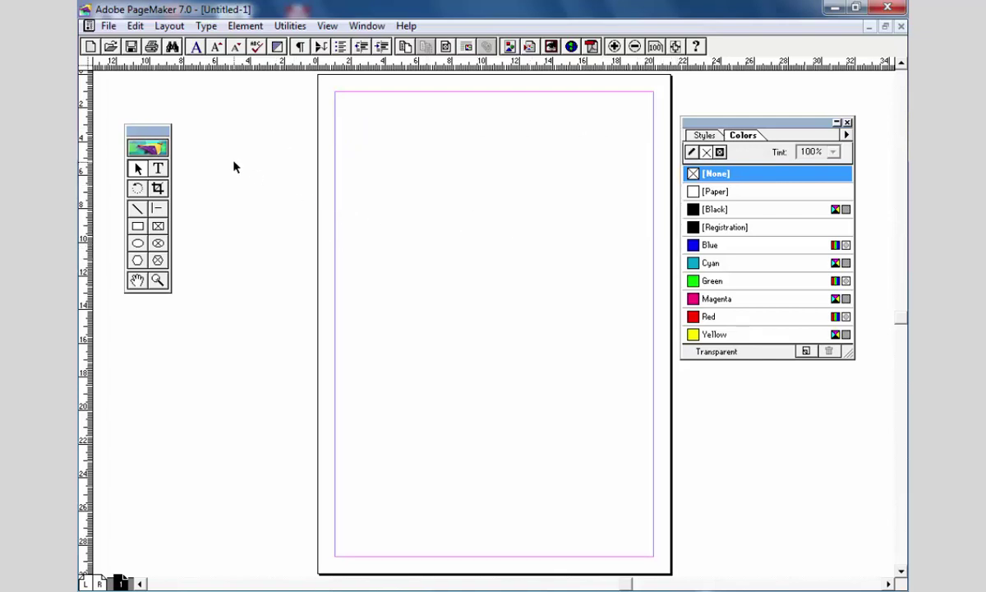
Draw a diagonal line across the middle of the page and a horizontal constrained line about 12.5 cm long above it
{"action": "left_click", "coordinate": [138, 209]}
{"action": "left_click_drag", "start_coordinate": [402, 210], "coordinate": [576, 343]}
{"action": "left_click", "coordinate": [155, 208]}
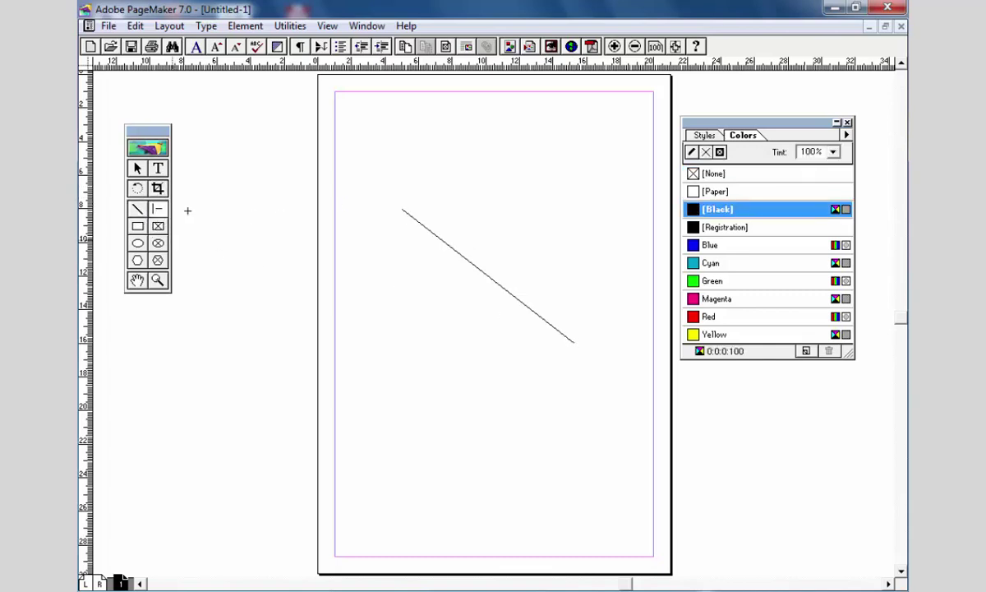
{"action": "mouse_move", "coordinate": [385, 175]}
{"action": "left_mouse_down"}
{"action": "mouse_move", "coordinate": [597, 207]}
{"action": "mouse_move", "coordinate": [591, 214]}
{"action": "left_mouse_up"}
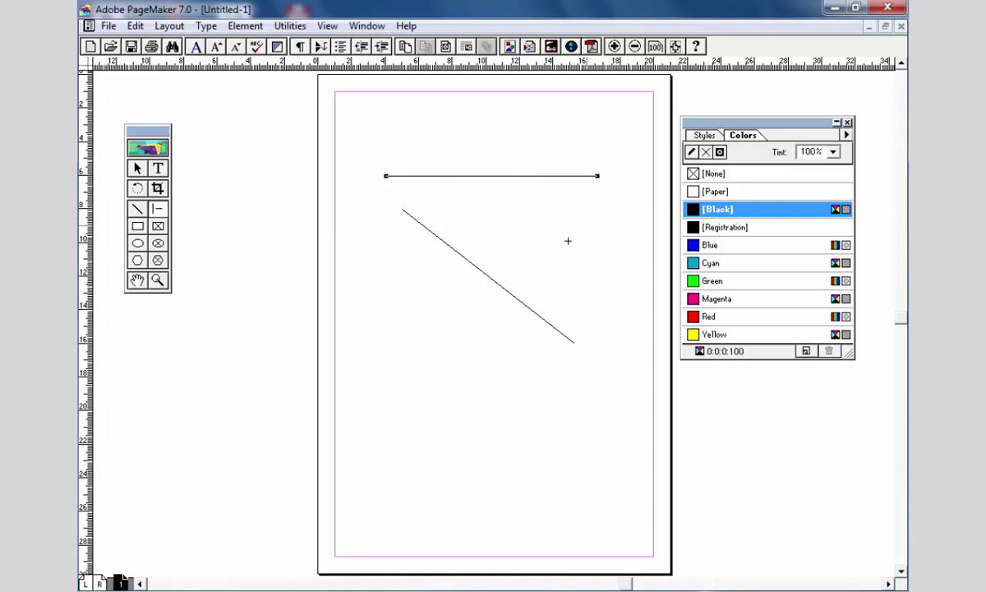
Draw a rectangle about 7.5 by 5 cm across the diagonal line and an ellipse about 9 by 4 cm overlapping its upper part
{"action": "left_click", "coordinate": [137, 226]}
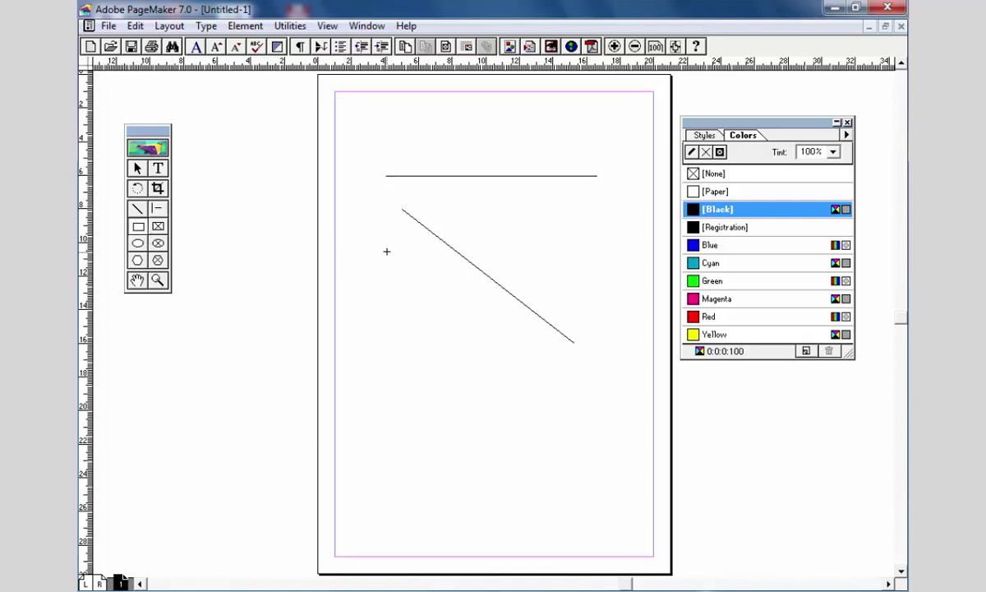
{"action": "mouse_move", "coordinate": [387, 251]}
{"action": "left_mouse_down"}
{"action": "mouse_move", "coordinate": [469, 337]}
{"action": "mouse_move", "coordinate": [510, 337]}
{"action": "left_mouse_up"}
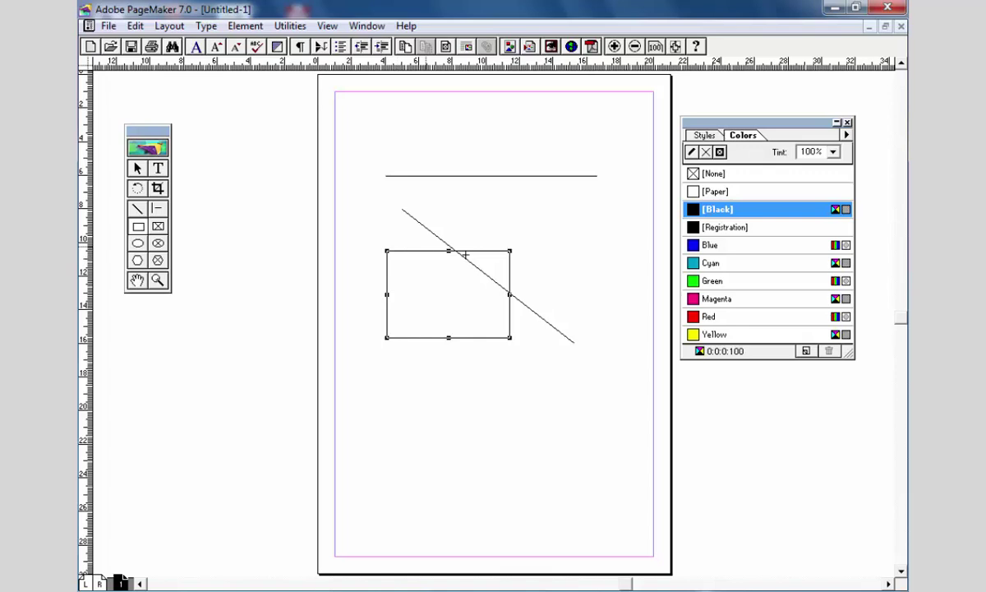
{"action": "left_click", "coordinate": [137, 243]}
{"action": "left_click_drag", "start_coordinate": [355, 223], "coordinate": [503, 295]}
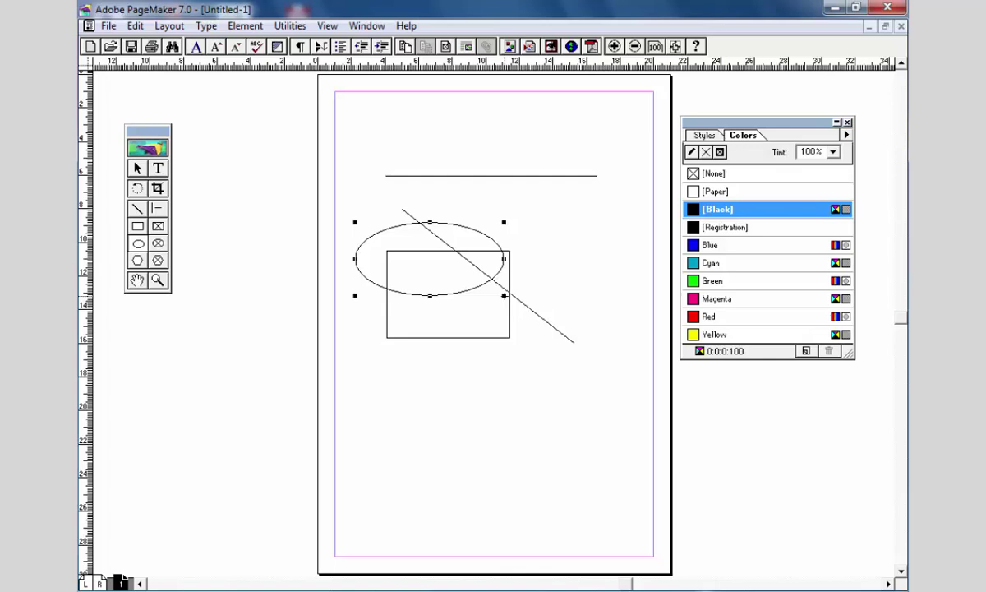
Draw a hexagon about 7.5 cm wide below the rectangle and a rectangular frame about 6 by 4 cm near the page top
{"action": "left_click", "coordinate": [138, 260]}
{"action": "left_click_drag", "start_coordinate": [380, 343], "coordinate": [510, 470]}
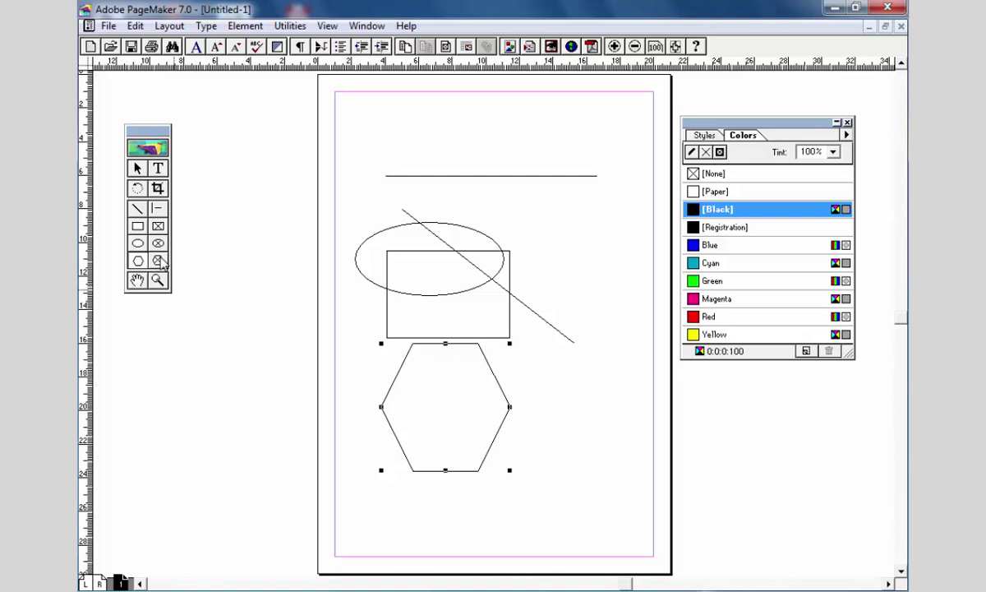
{"action": "left_click", "coordinate": [152, 212]}
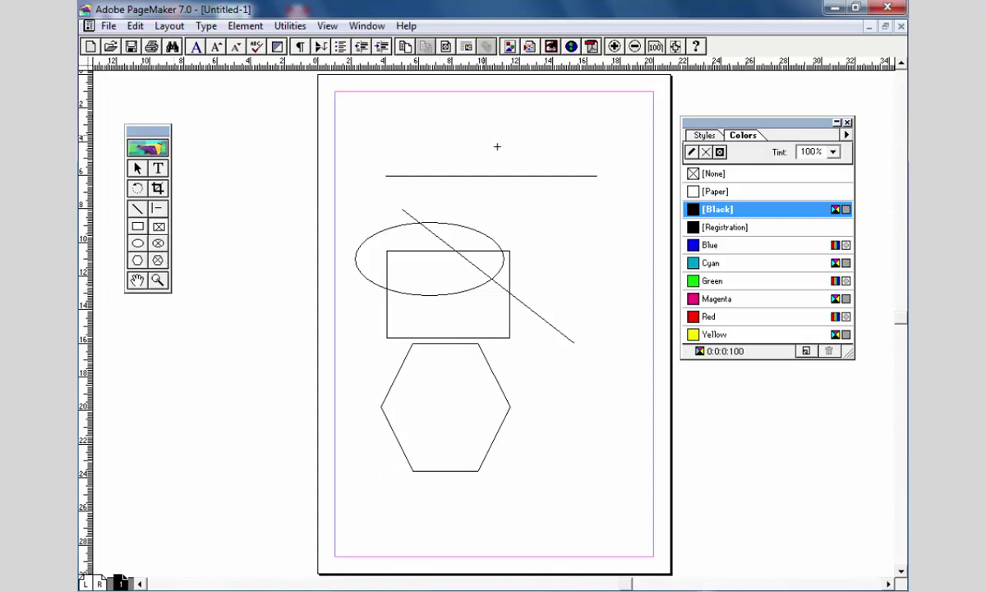
{"action": "left_click_drag", "start_coordinate": [445, 111], "coordinate": [547, 180]}
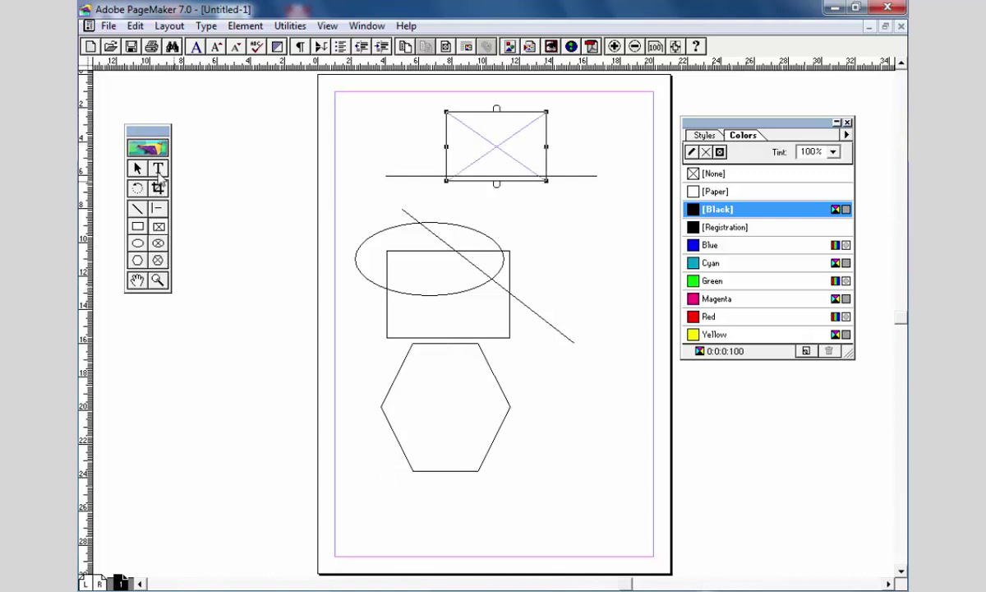
Enter the text "dfdaf" in the rectangular frame and move the frame up just above the horizontal line
{"action": "left_click", "coordinate": [159, 169]}
{"action": "left_click", "coordinate": [484, 137]}
{"action": "type", "text": "dfd"}
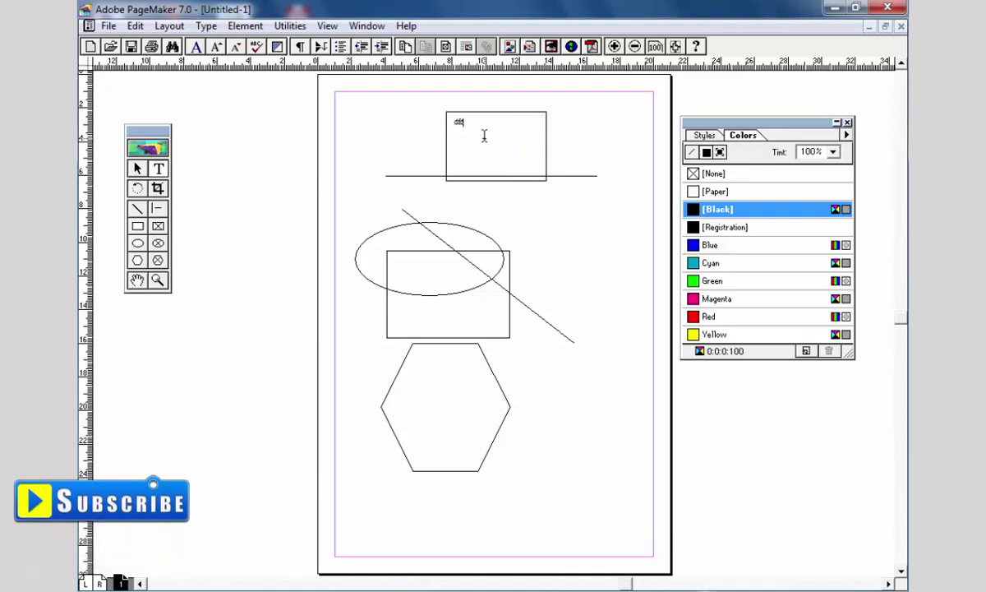
{"action": "type", "text": "af"}
{"action": "left_click", "coordinate": [137, 169]}
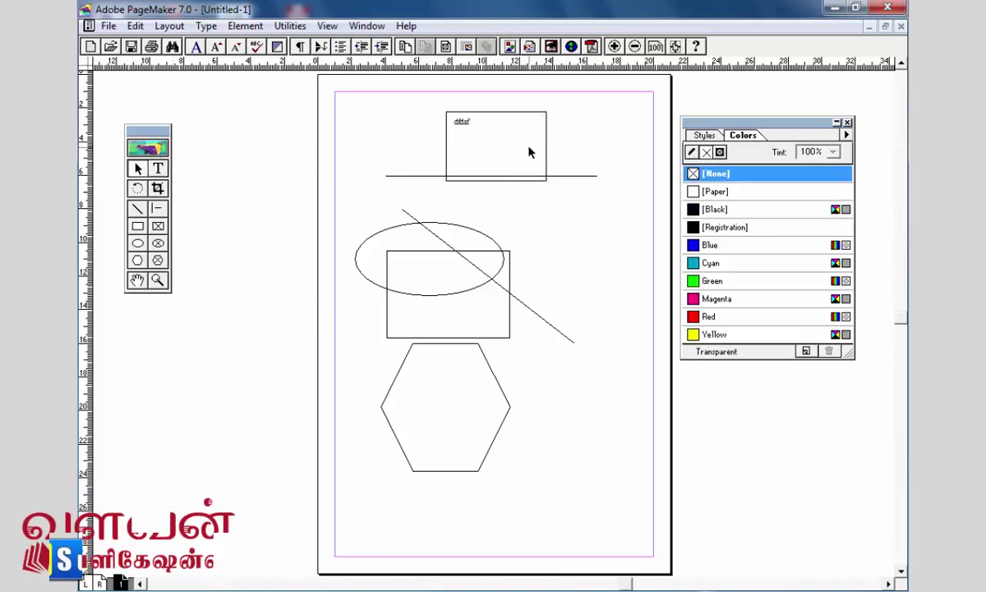
{"action": "left_click", "coordinate": [504, 147]}
{"action": "left_click_drag", "start_coordinate": [504, 147], "coordinate": [501, 139]}
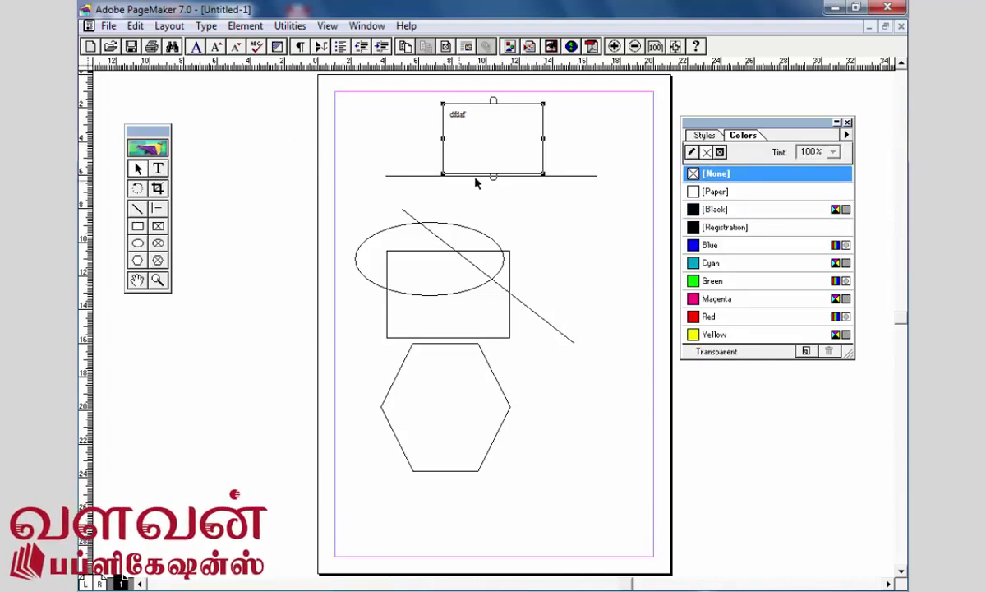
Draw an elliptical frame about 6 by 5 cm over the page's left edge and a hexagonal frame about 7 by 5 cm below it
{"action": "left_click", "coordinate": [158, 243]}
{"action": "left_click_drag", "start_coordinate": [260, 178], "coordinate": [366, 265]}
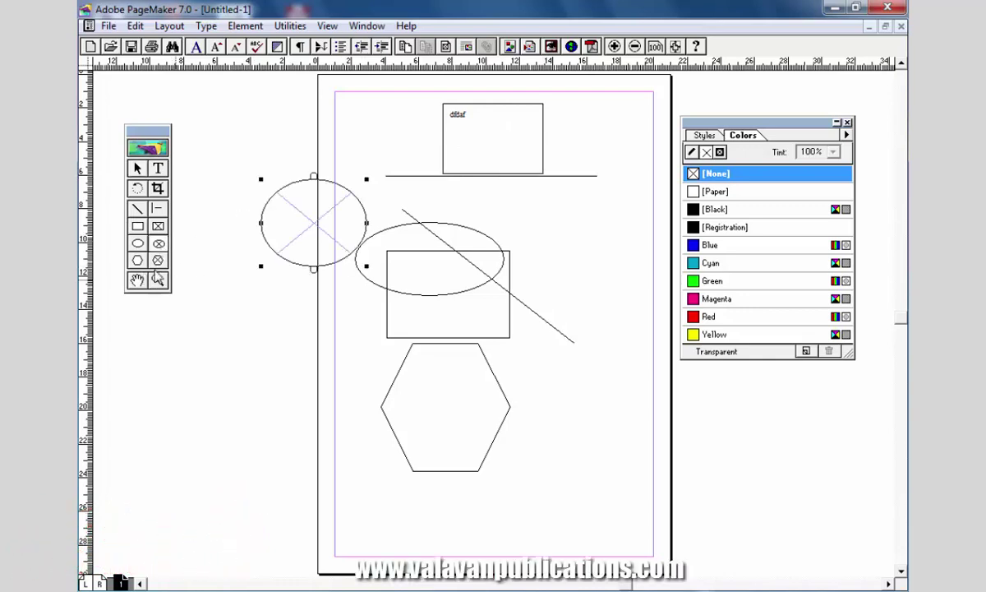
{"action": "left_click", "coordinate": [158, 260]}
{"action": "left_click_drag", "start_coordinate": [225, 298], "coordinate": [339, 385]}
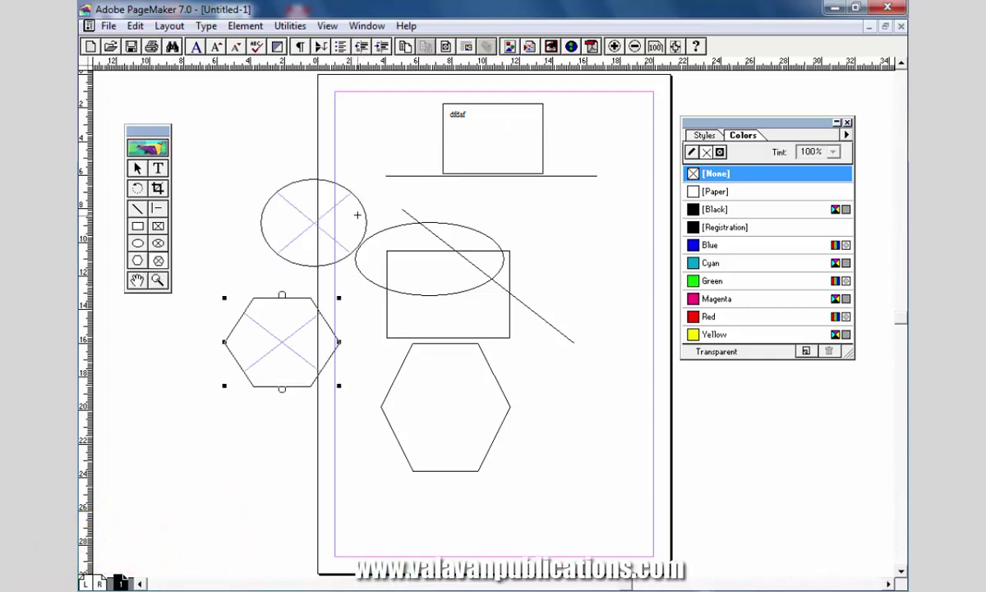
Move the large hexagon about 3 cm right, the rectangle about 2.7 cm right and the overlapping ellipse about 2 cm right
{"action": "left_click", "coordinate": [137, 168]}
{"action": "left_click", "coordinate": [433, 349]}
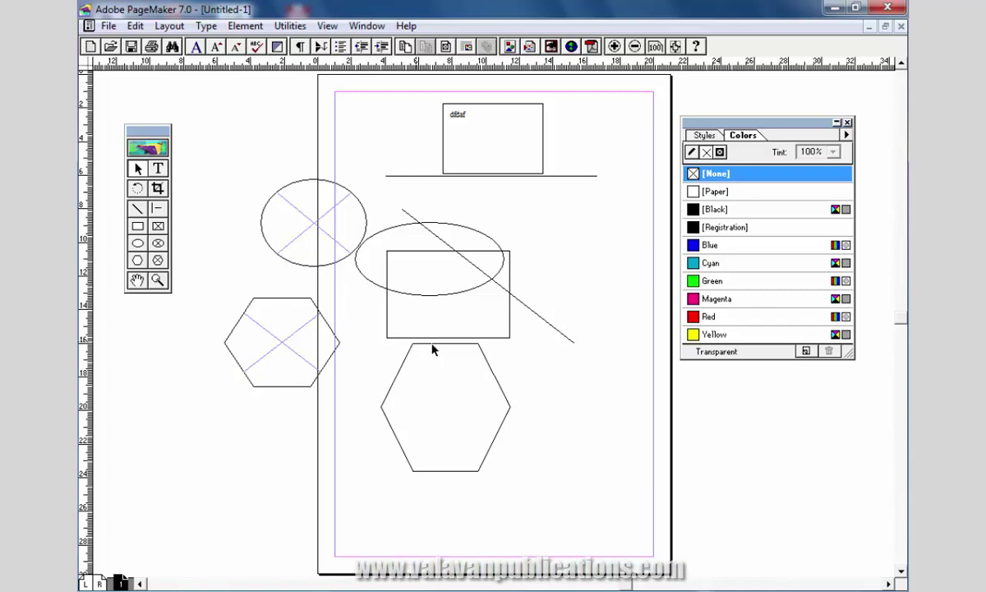
{"action": "left_click_drag", "start_coordinate": [433, 350], "coordinate": [531, 334]}
{"action": "left_click", "coordinate": [486, 337]}
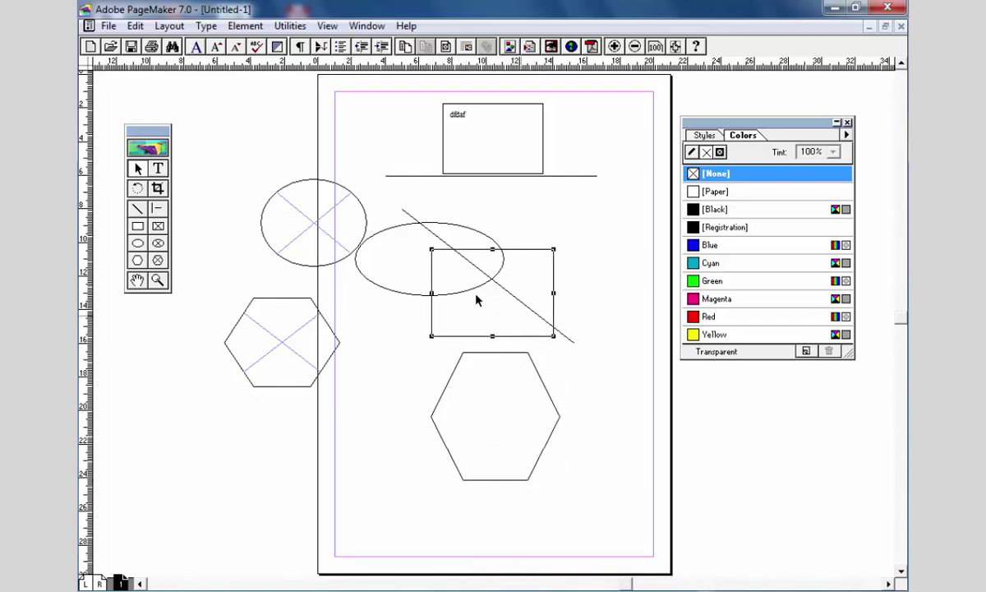
{"action": "left_click_drag", "start_coordinate": [447, 223], "coordinate": [480, 221]}
Replace the top rectangular frame's text with a long line of sample text and paste repeated copies until it overfills the frame
{"action": "left_click", "coordinate": [487, 162]}
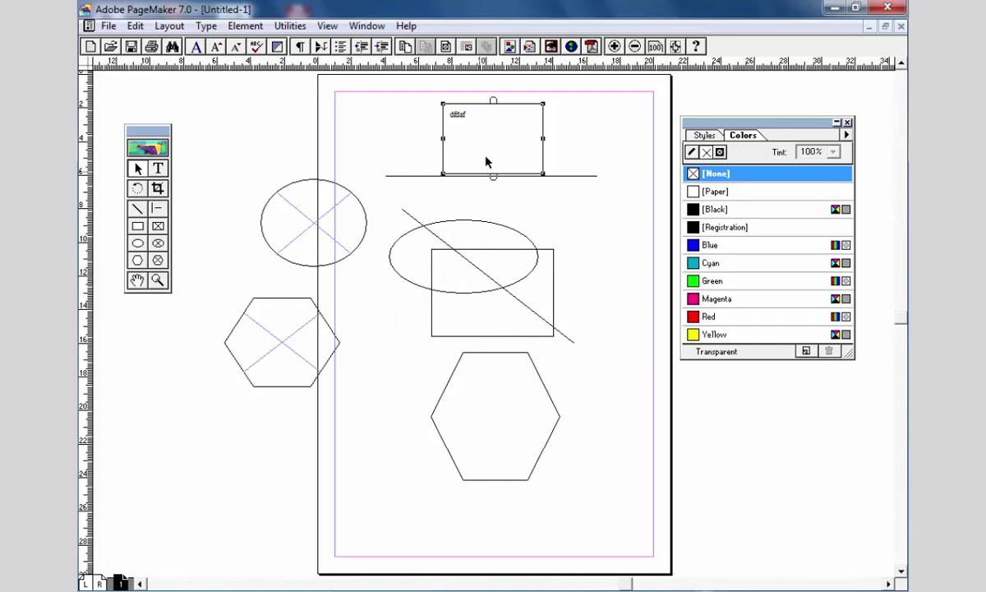
{"action": "triple_click", "coordinate": [495, 152]}
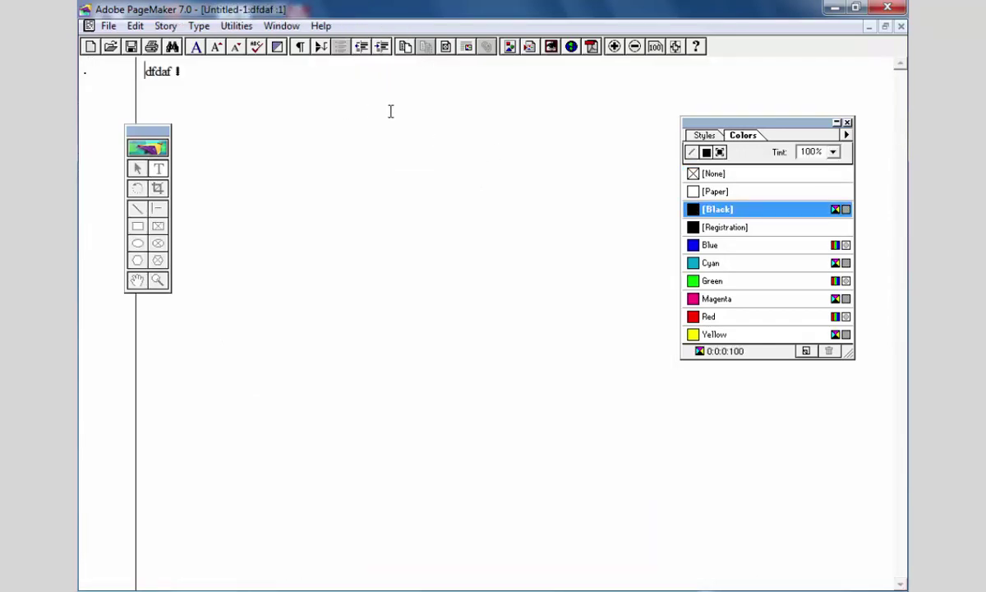
{"action": "key", "text": "ctrl+e"}
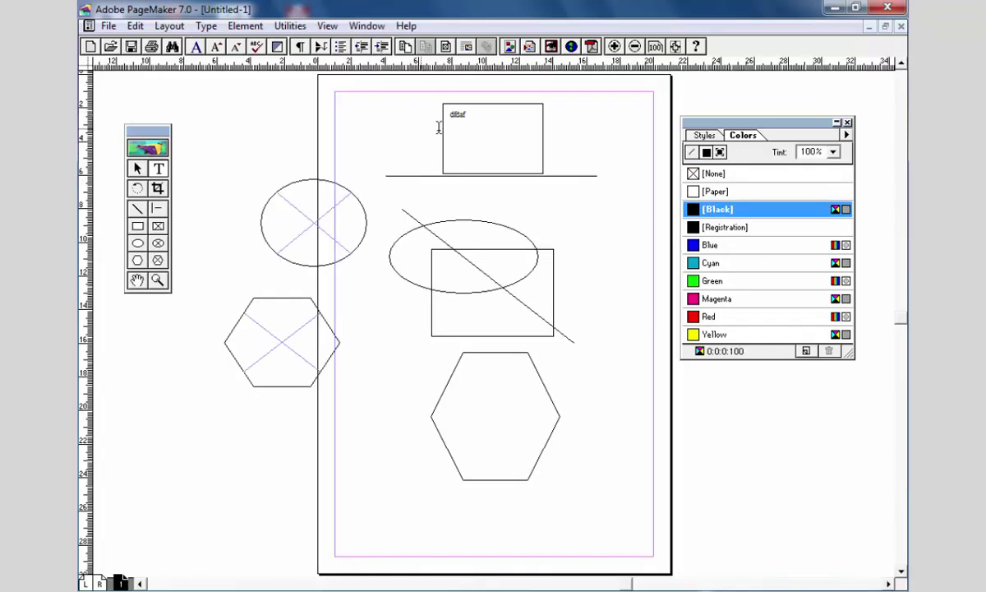
{"action": "type", "text": "dsafkdsj fkdjfjds;la fjds;l fdsld jfksdj fkdsj fdjs lfjdlsk"}
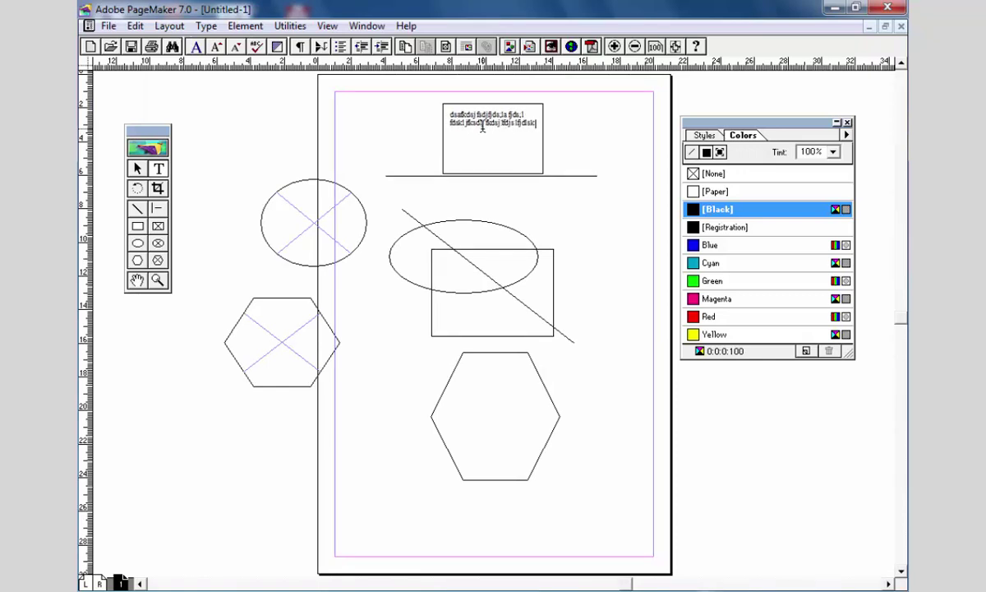
{"action": "key", "text": "ctrl+a"}
{"action": "key", "text": "Right"}
{"action": "key", "text": "ctrl+v"}
{"action": "key", "text": "ctrl+v"}
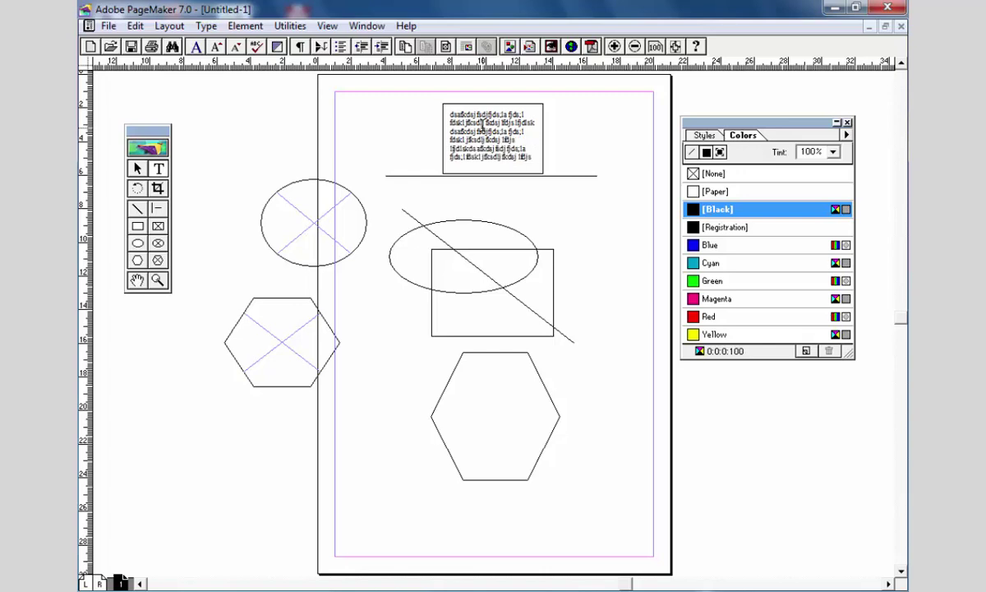
Resize the text frame to about 12 by 3.3 cm and move it left, centred just above the horizontal line
{"action": "left_click", "coordinate": [136, 168]}
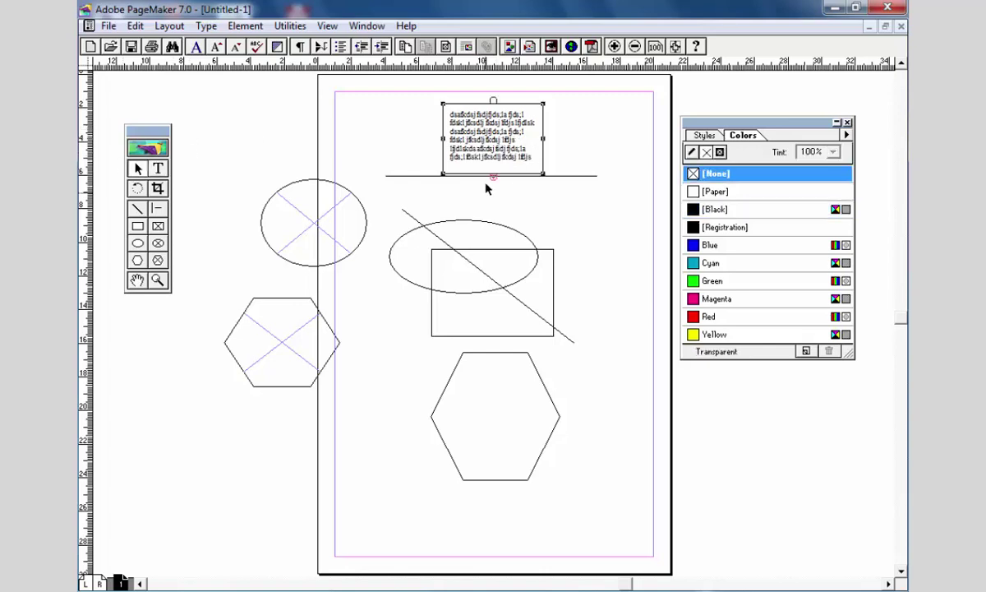
{"action": "left_click_drag", "start_coordinate": [494, 179], "coordinate": [496, 233]}
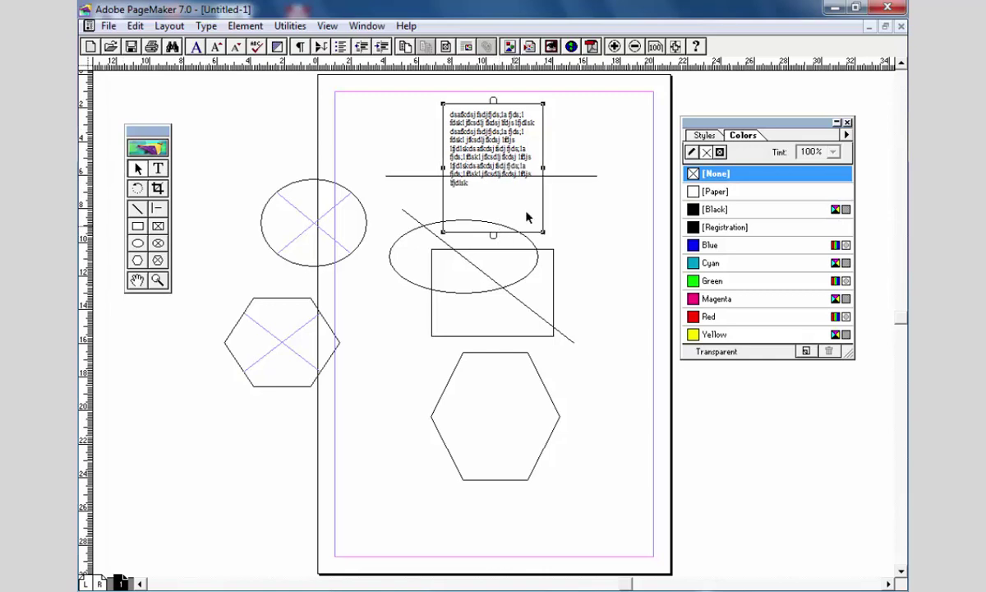
{"action": "left_click_drag", "start_coordinate": [543, 168], "coordinate": [648, 168]}
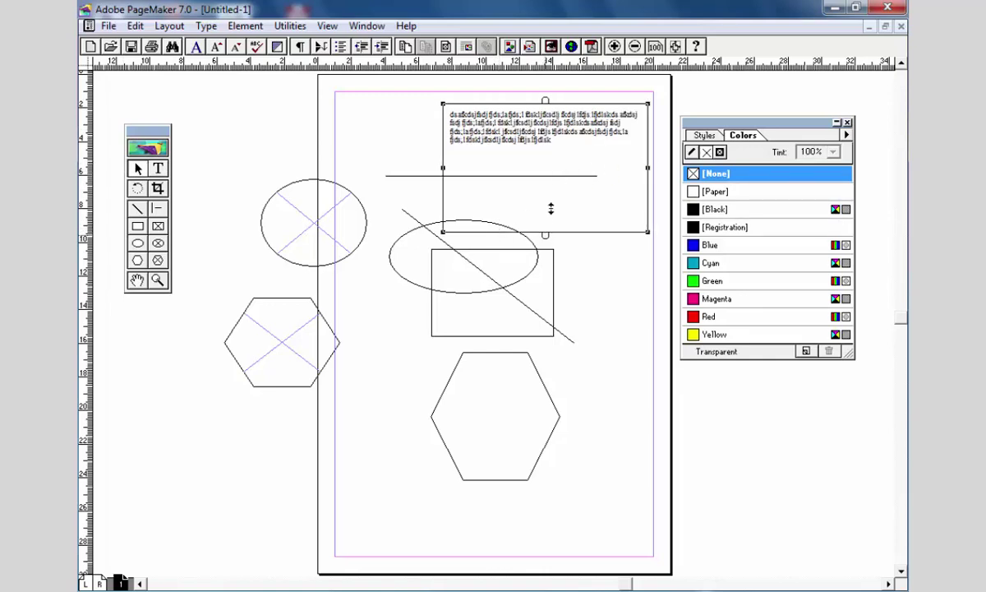
{"action": "left_click_drag", "start_coordinate": [551, 209], "coordinate": [547, 160]}
{"action": "left_click_drag", "start_coordinate": [567, 158], "coordinate": [523, 159]}
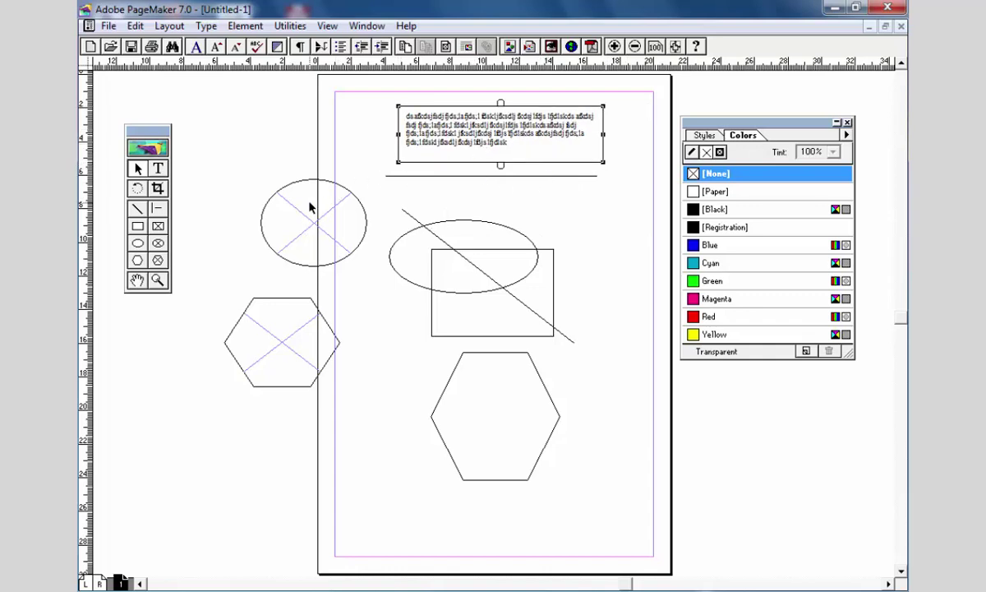
Select every object on the page and pasteboard together and delete them all
{"action": "left_click", "coordinate": [311, 228]}
{"action": "left_click", "coordinate": [276, 308]}
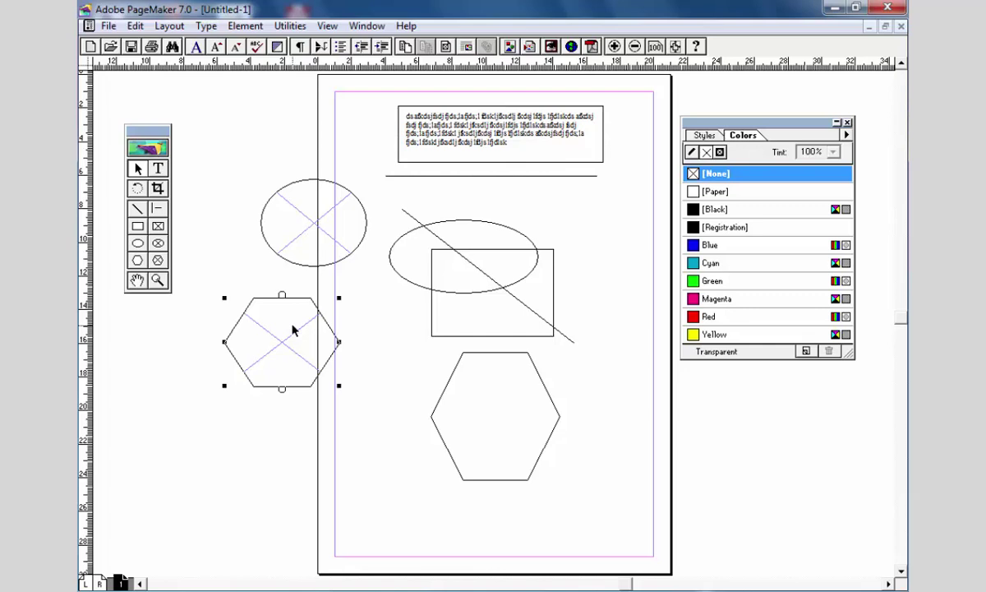
{"action": "left_click", "coordinate": [453, 296]}
{"action": "left_click_drag", "start_coordinate": [213, 83], "coordinate": [682, 484]}
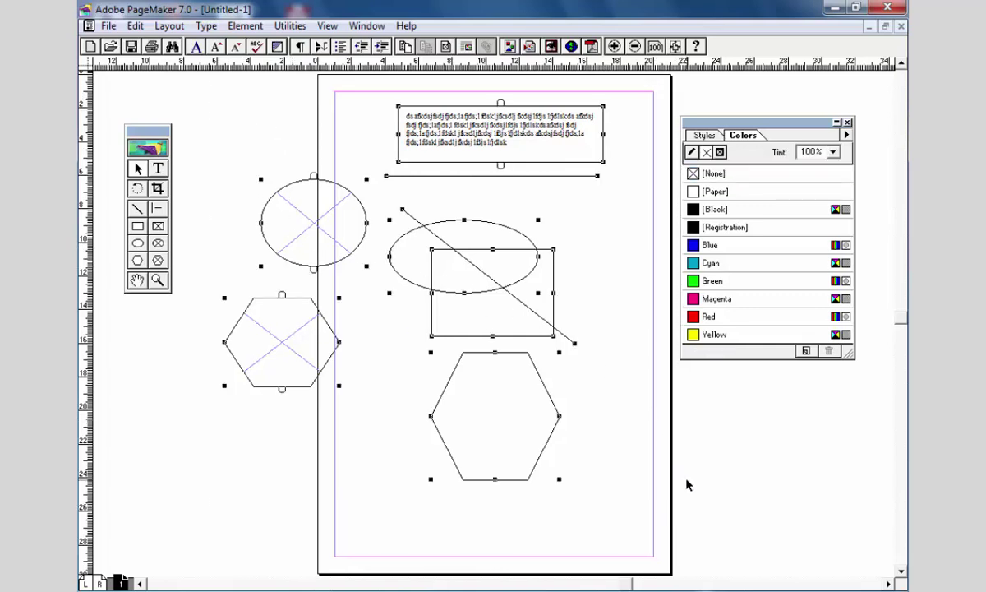
{"action": "key", "text": "Delete"}
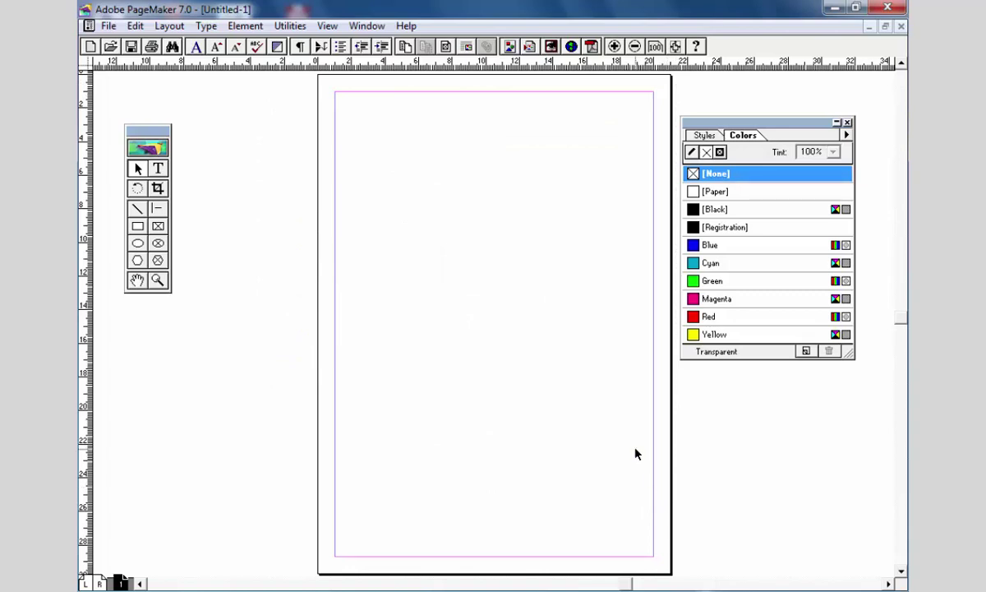
Add the text "fdsaf" at the left margin in the upper page and choose the Cropping tool
{"action": "left_click", "coordinate": [160, 169]}
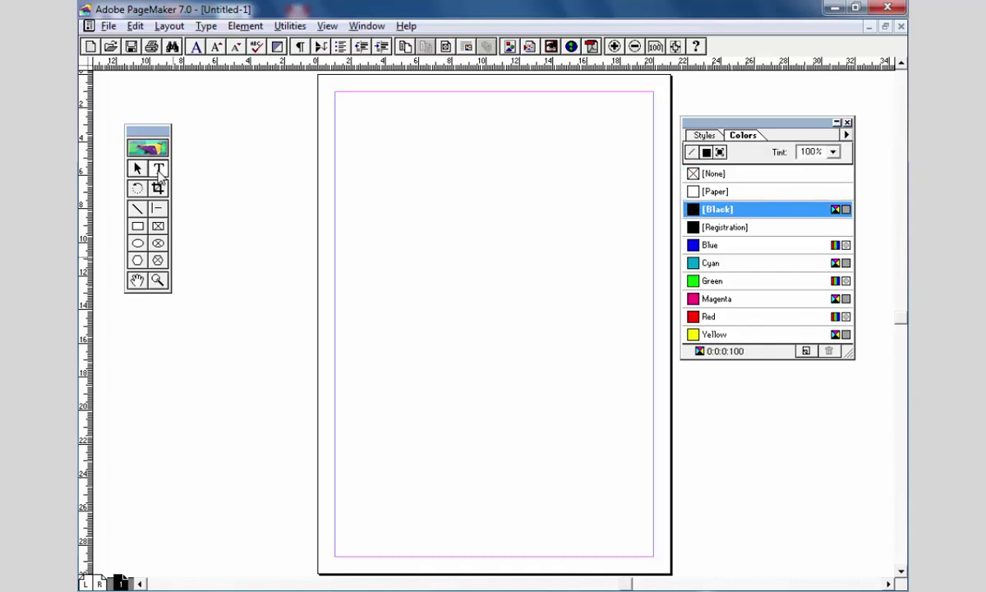
{"action": "left_click", "coordinate": [416, 194]}
{"action": "key", "text": "ctrl+space"}
{"action": "left_click_drag", "start_coordinate": [309, 154], "coordinate": [630, 341]}
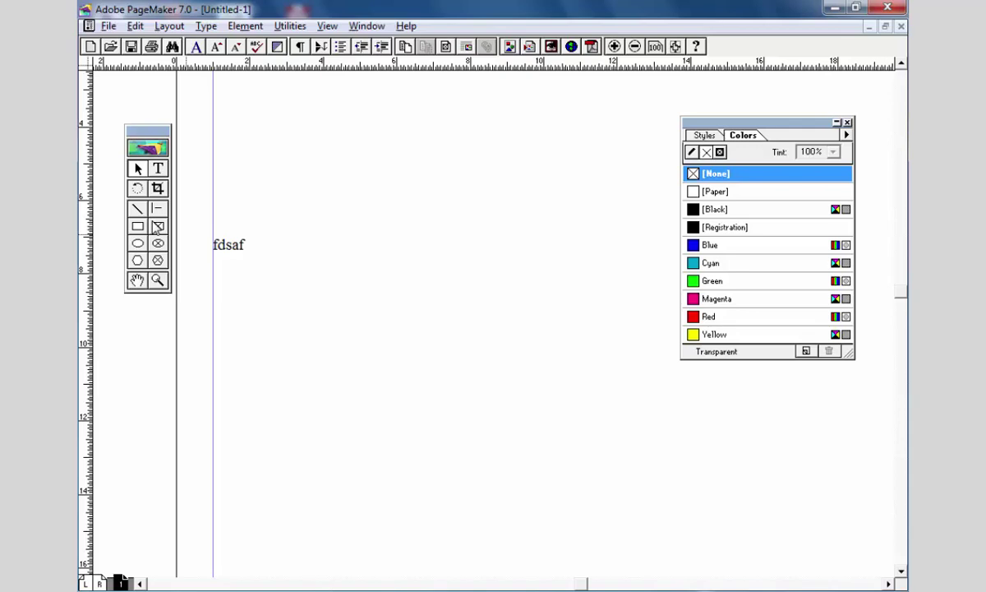
{"action": "left_click", "coordinate": [158, 188]}
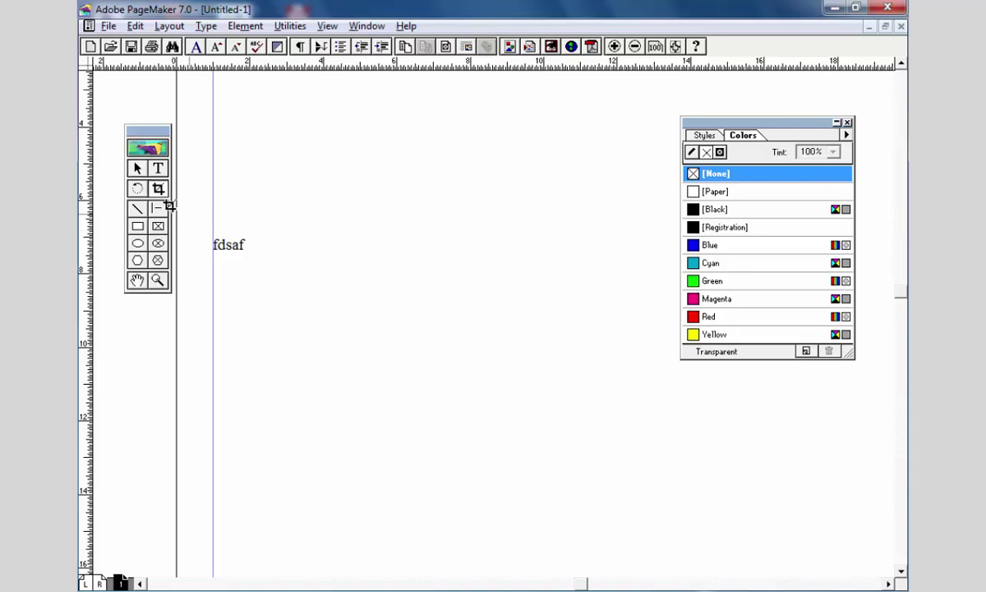
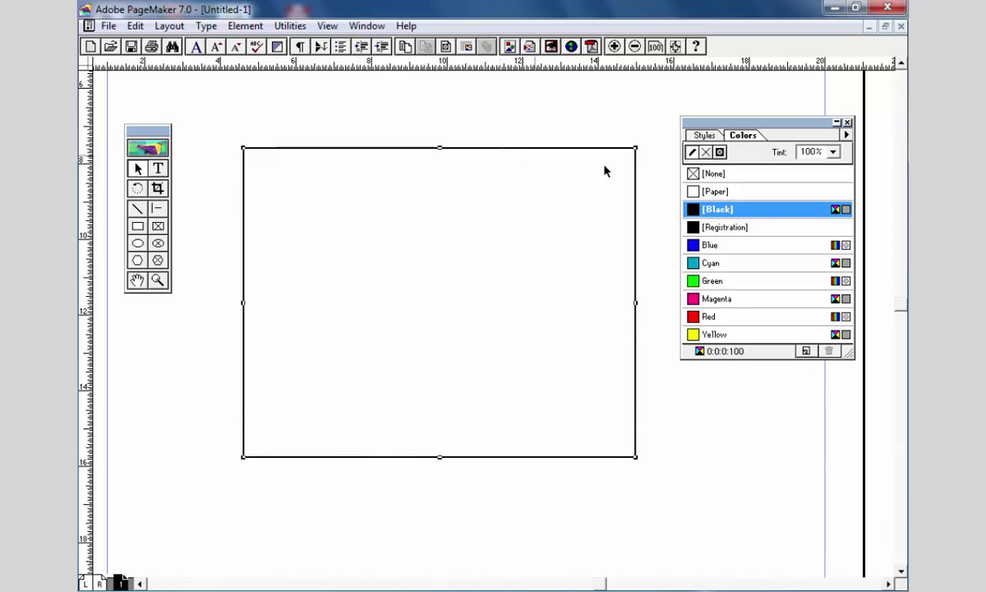
Set the rectangle's line colour to Blue and its fill colour to Yellow
{"action": "left_click", "coordinate": [709, 246]}
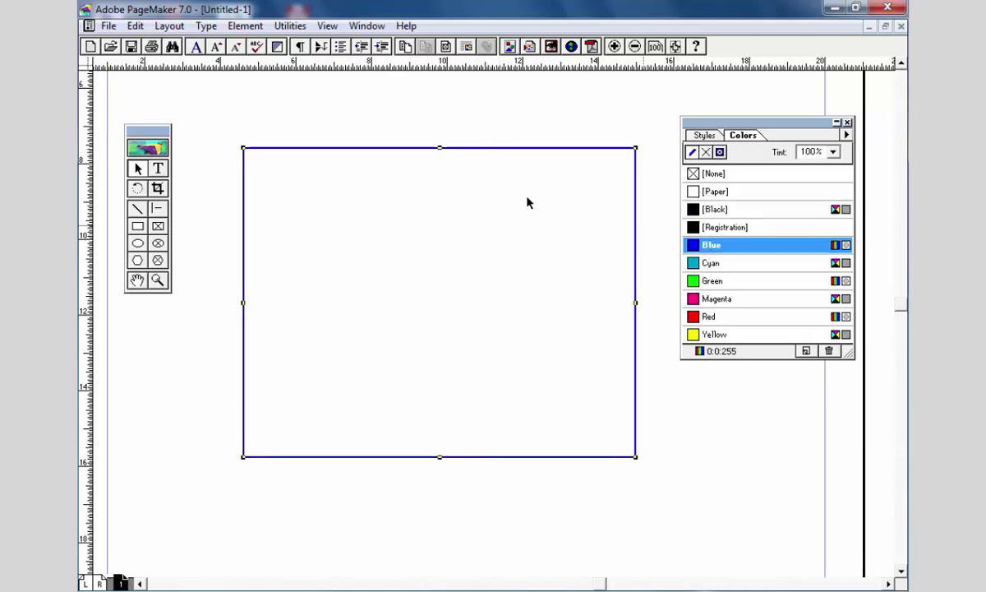
{"action": "left_click", "coordinate": [699, 174]}
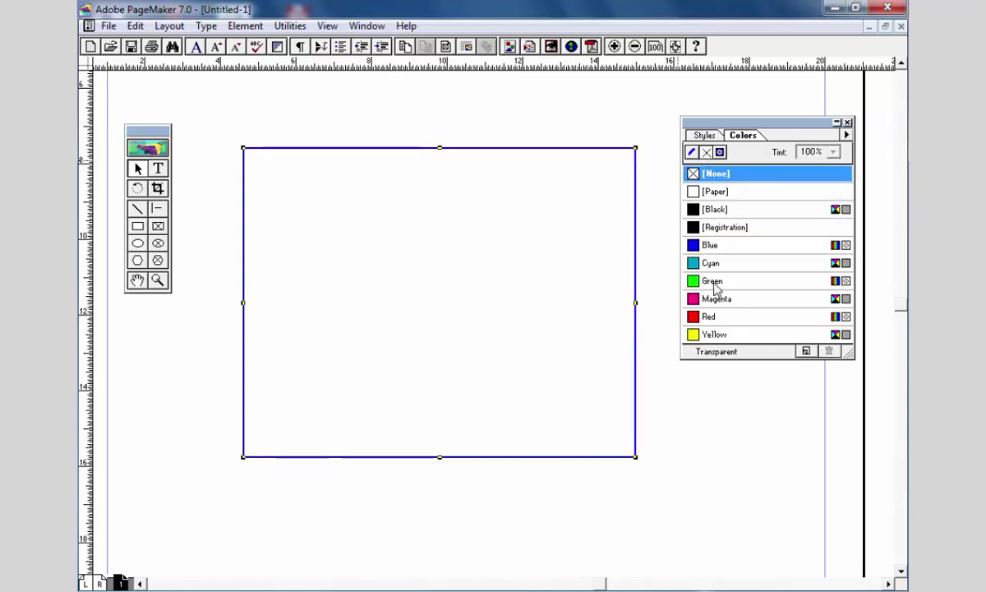
{"action": "left_click", "coordinate": [713, 333]}
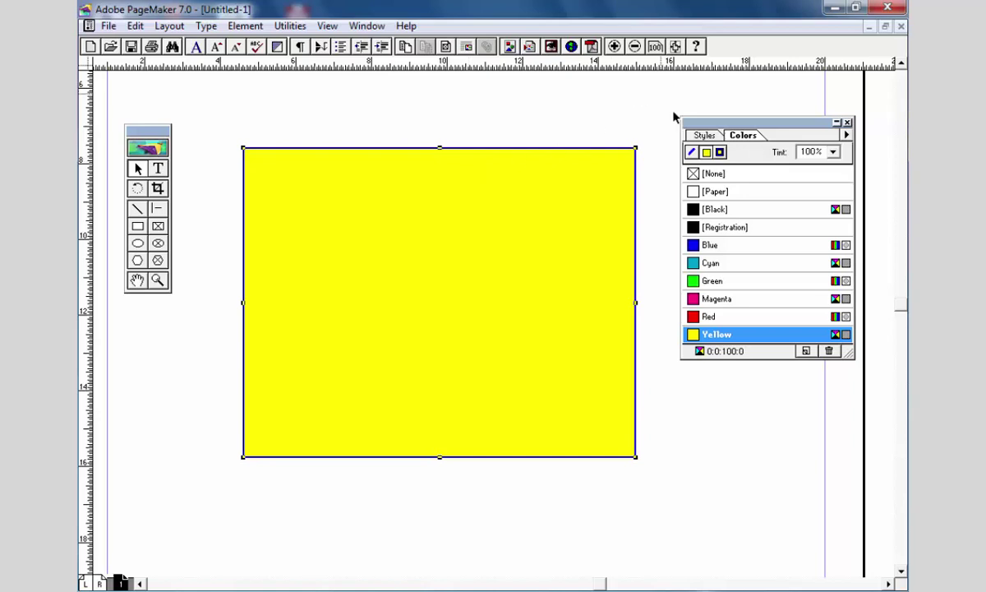
Apply Blue to both the line and the fill of the rectangle and deselect it
{"action": "left_click", "coordinate": [720, 153]}
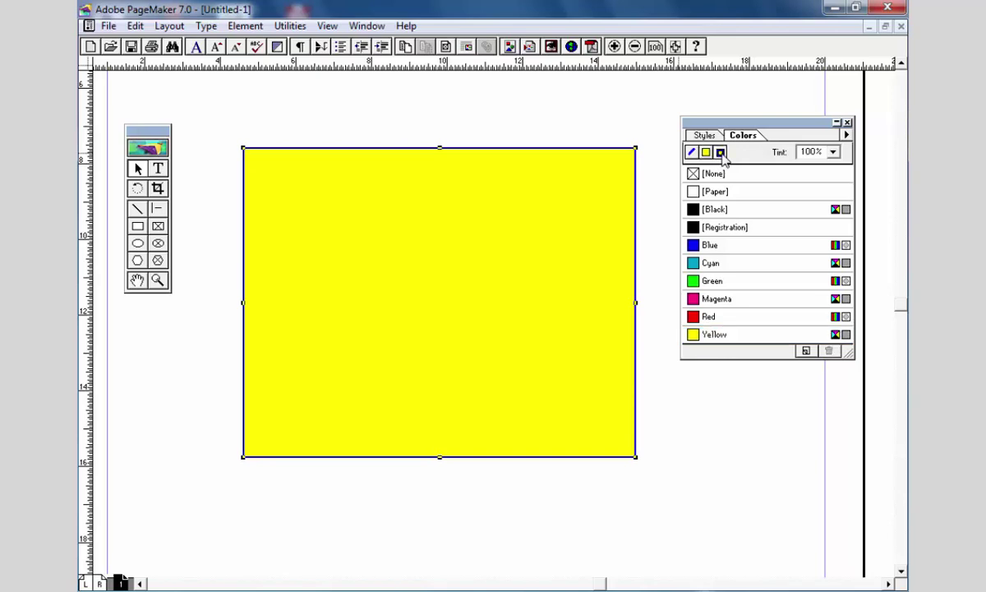
{"action": "left_click", "coordinate": [728, 247]}
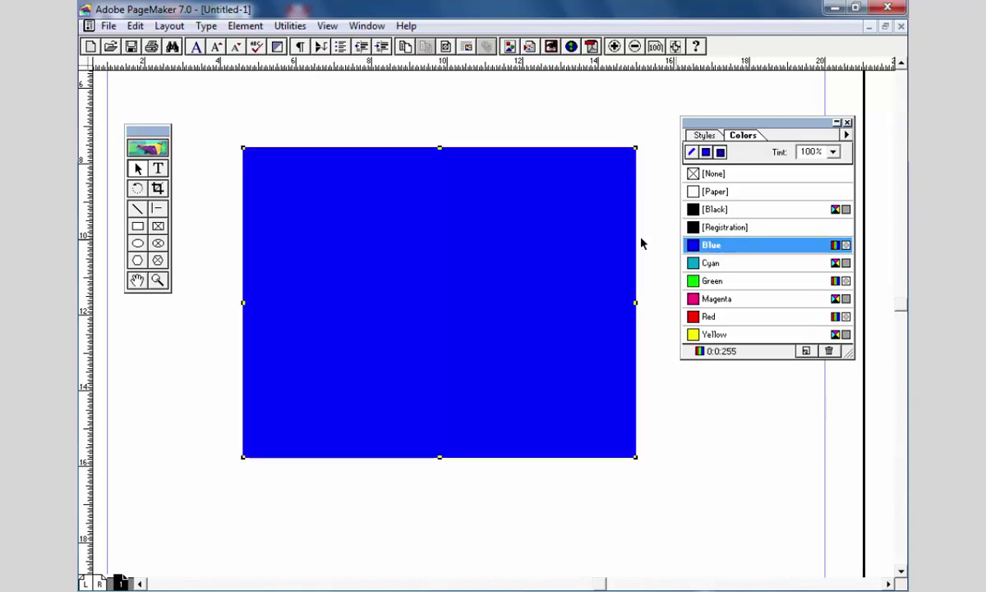
{"action": "left_click", "coordinate": [708, 153]}
{"action": "left_click", "coordinate": [471, 121]}
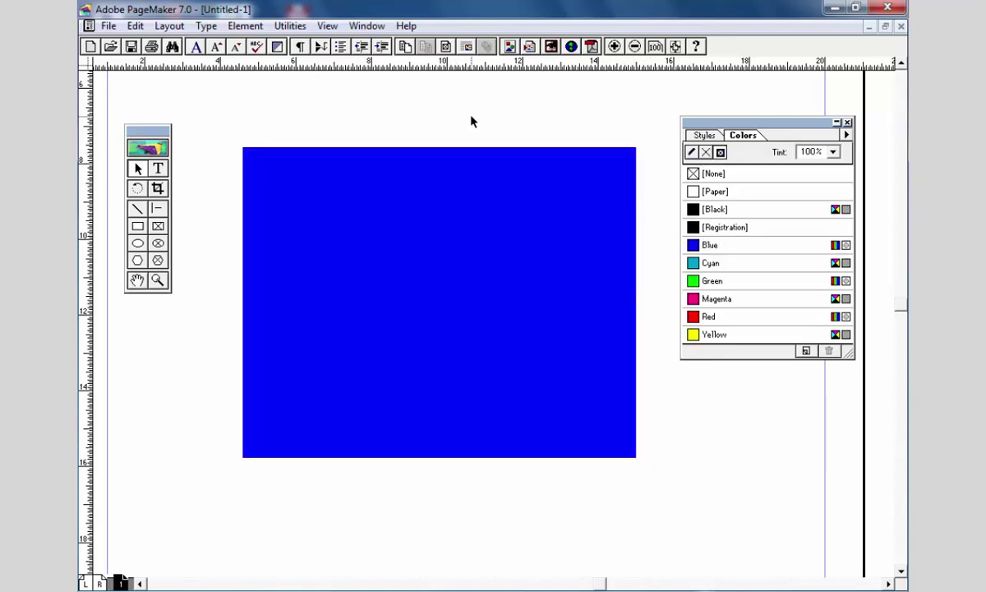
Delete the blue rectangle and shift the floating toolbox slightly down and to the right
{"action": "left_click", "coordinate": [464, 193]}
{"action": "key", "text": "Delete"}
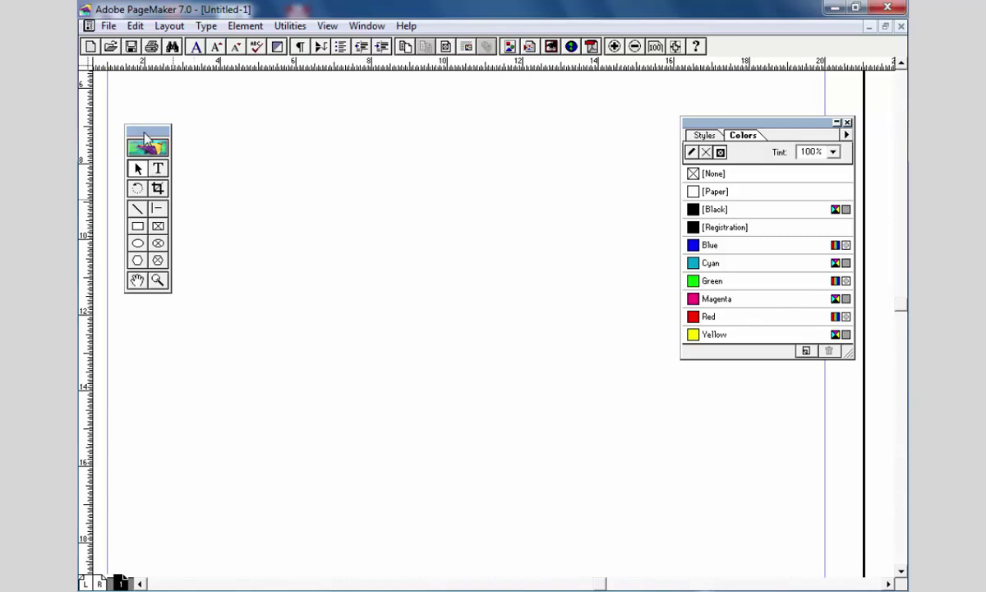
{"action": "left_click_drag", "start_coordinate": [164, 145], "coordinate": [165, 145]}
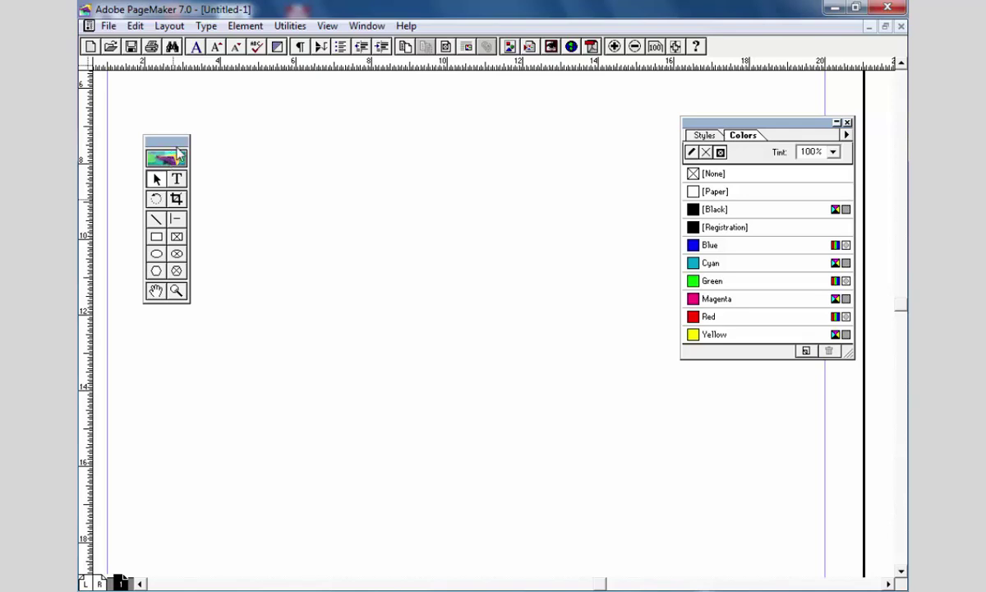
{"action": "left_click_drag", "start_coordinate": [166, 141], "coordinate": [156, 143]}
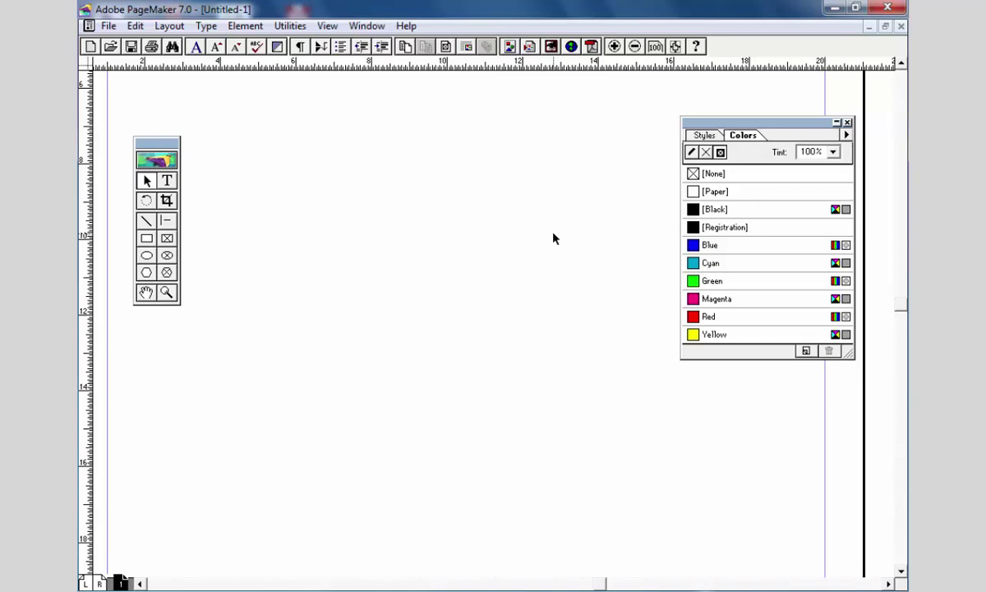
Add two text blocks at the left margin, "Est" about 6 cm and "Esf" about 13 cm down the page
{"action": "key", "text": "ctrl+0"}
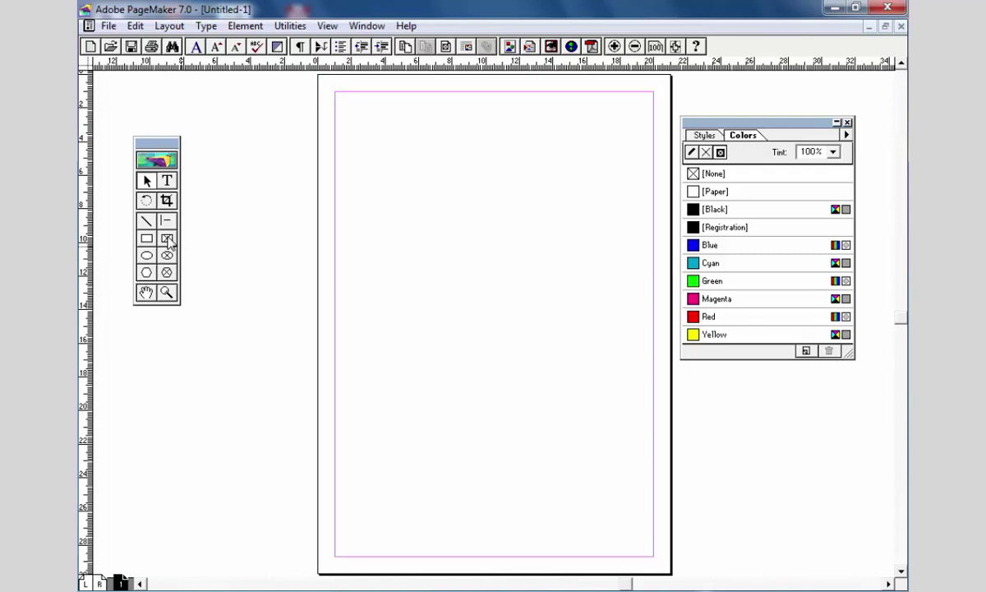
{"action": "left_click", "coordinate": [167, 180]}
{"action": "left_click", "coordinate": [410, 176]}
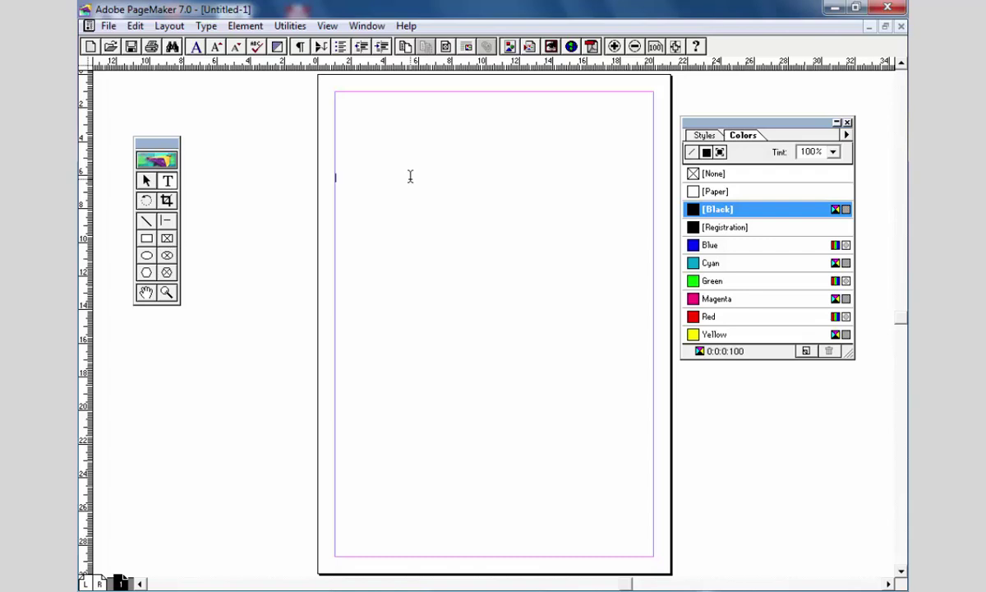
{"action": "type", "text": "Est"}
{"action": "left_click", "coordinate": [372, 288]}
{"action": "type", "text": "Esf"}
Select the lower text block and add the upper one to the selection
{"action": "left_click", "coordinate": [146, 180]}
{"action": "left_click_drag", "start_coordinate": [297, 155], "coordinate": [552, 435]}
{"action": "left_click", "coordinate": [343, 289]}
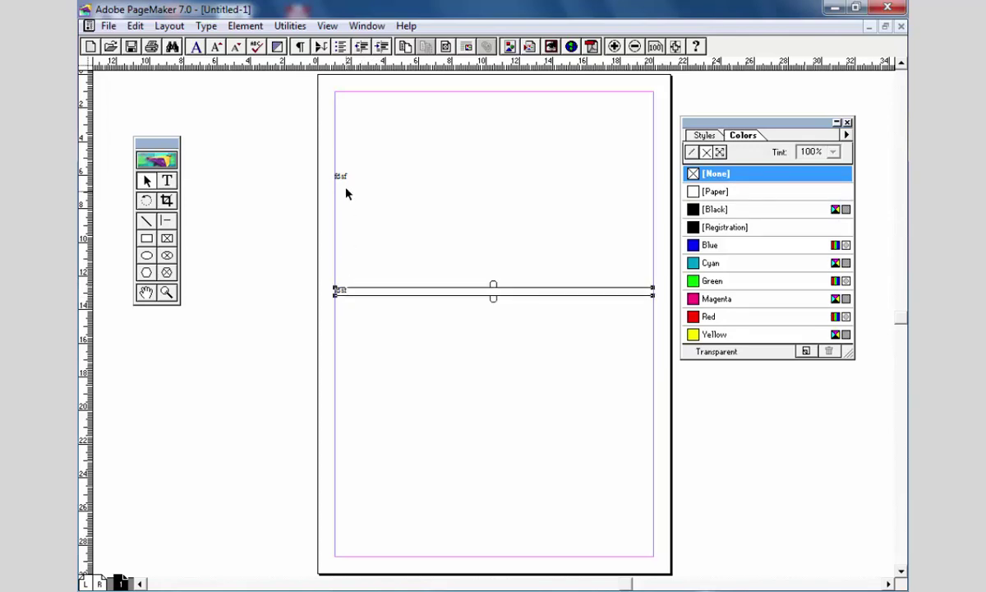
{"action": "left_click", "coordinate": [346, 177], "text": "shift"}
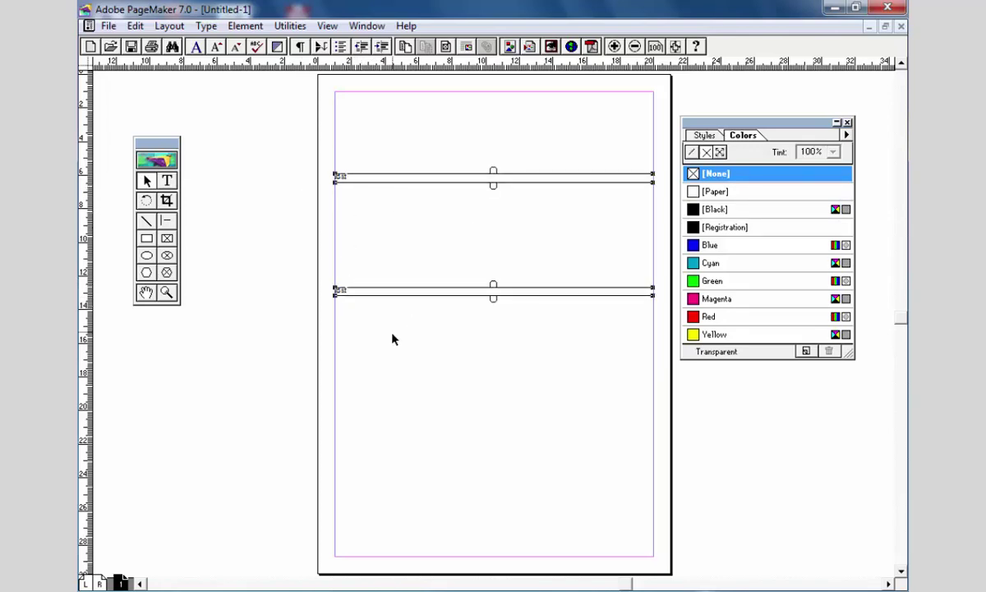